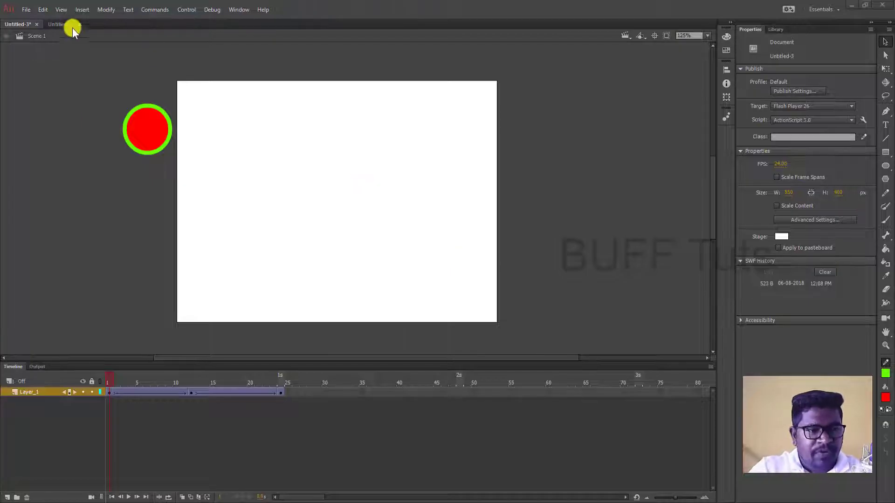
Step: Start saving the Untitled-3 document and create and open a new Desktop folder named animate as its location
click(34, 10)
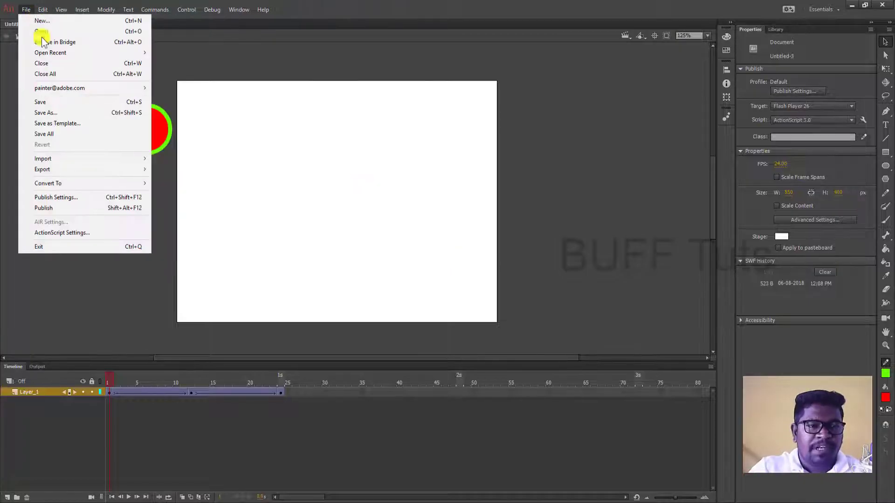
click(78, 106)
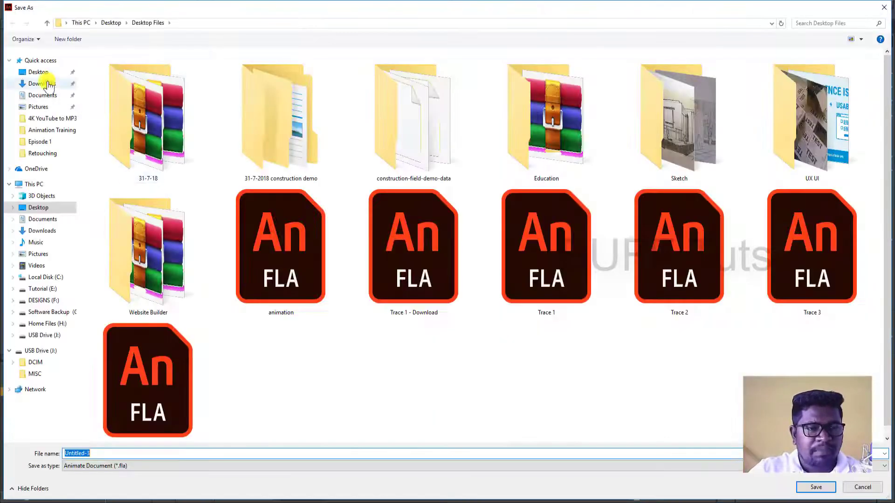
click(66, 70)
click(69, 43)
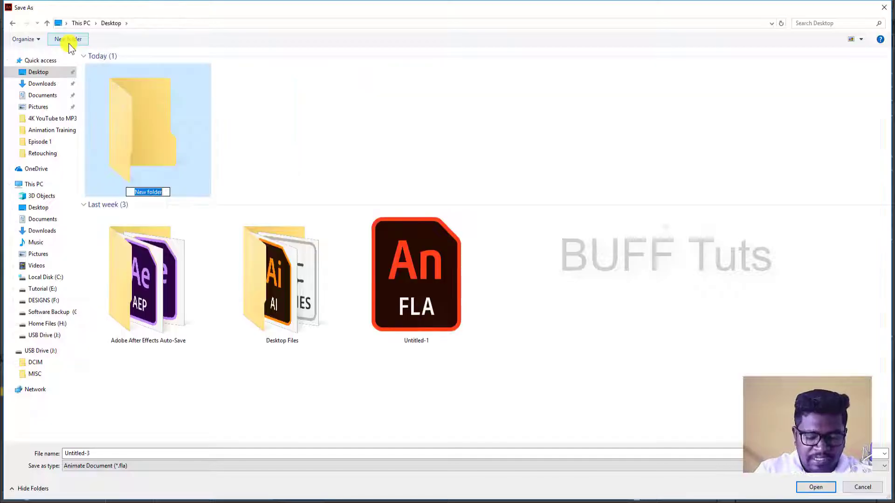
text(animate)
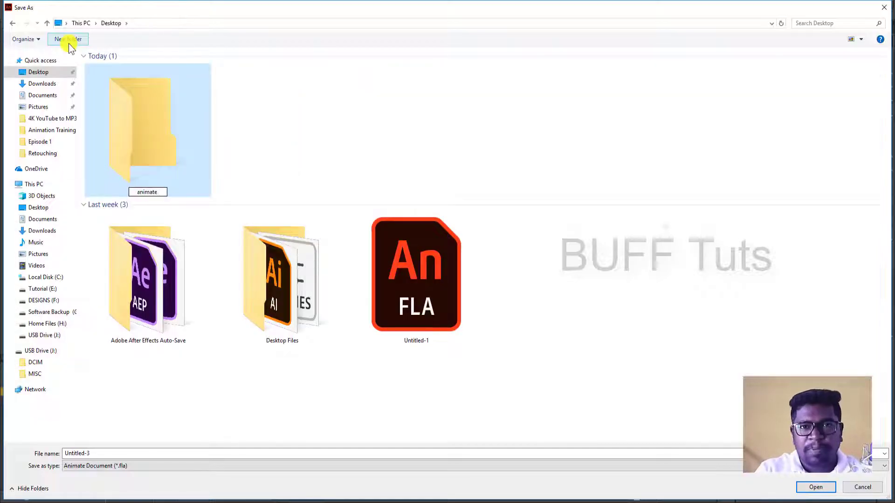
key(Return)
key(Return)
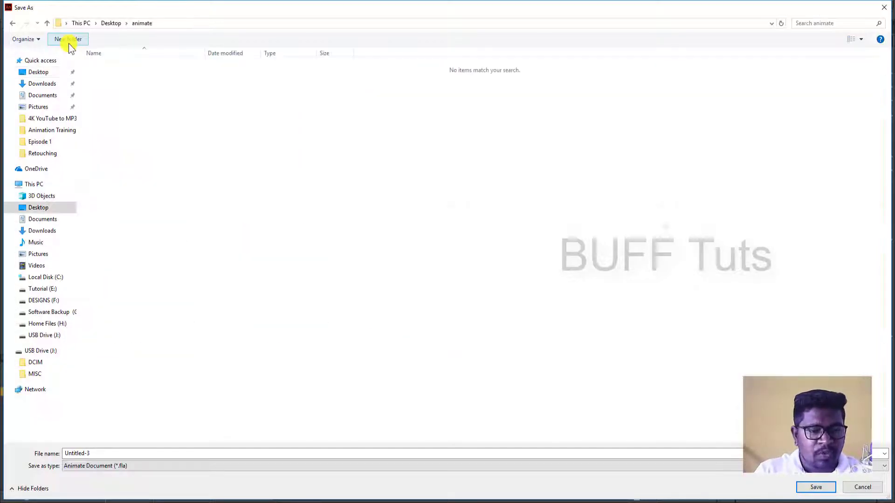
Step: Save the document in the animate folder as Untitled-3 with the Animate Document (*.fla) type
click(94, 453)
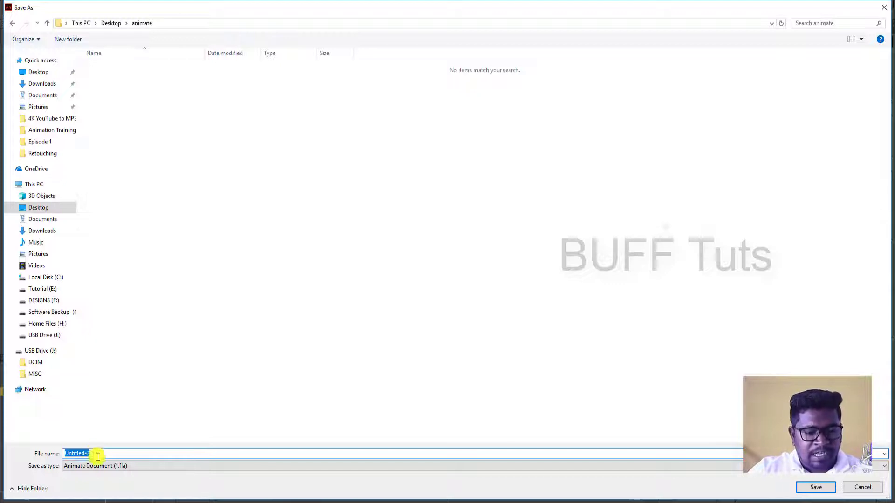
click(104, 466)
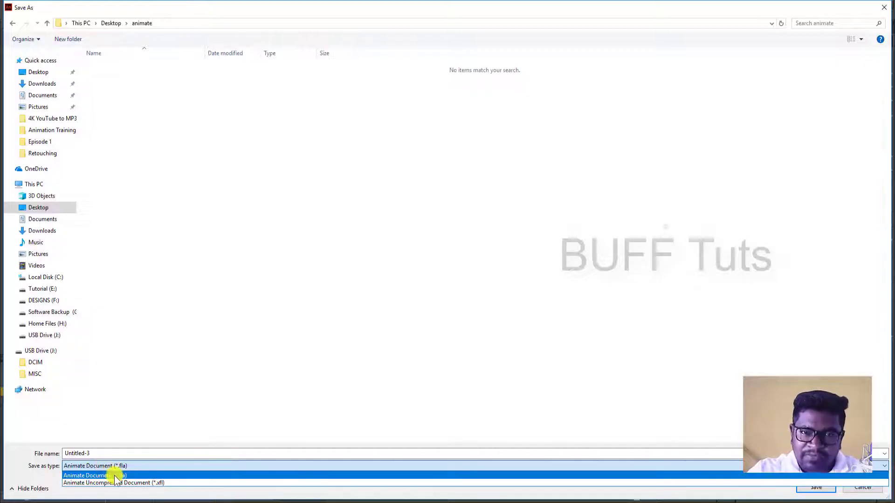
click(114, 475)
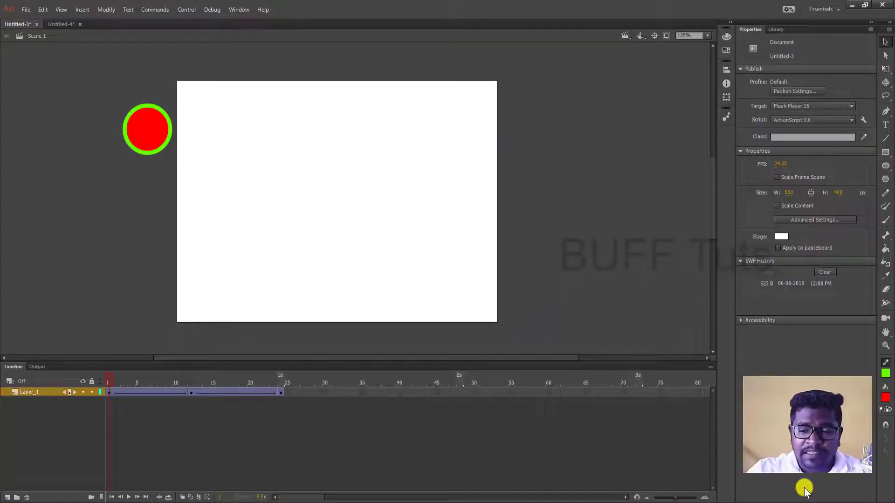
click(804, 487)
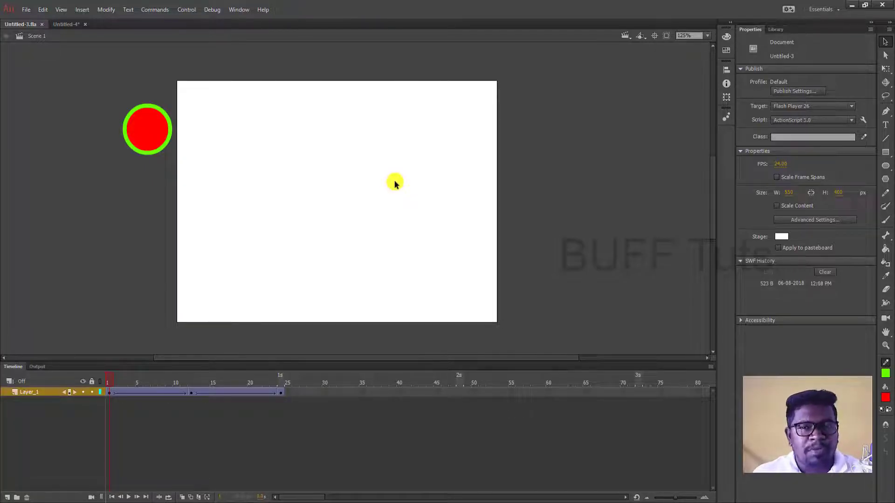
Step: Examine the templates in the Advertising category for new documents, then dismiss the template chooser
click(25, 10)
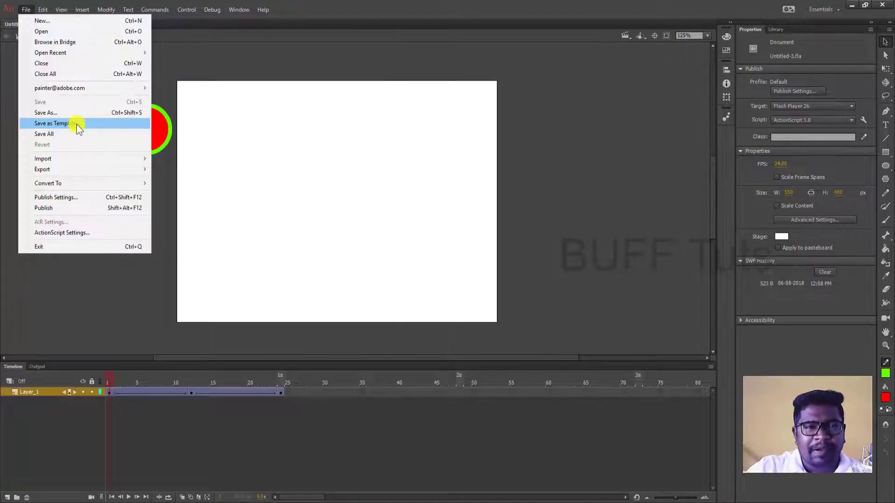
click(58, 23)
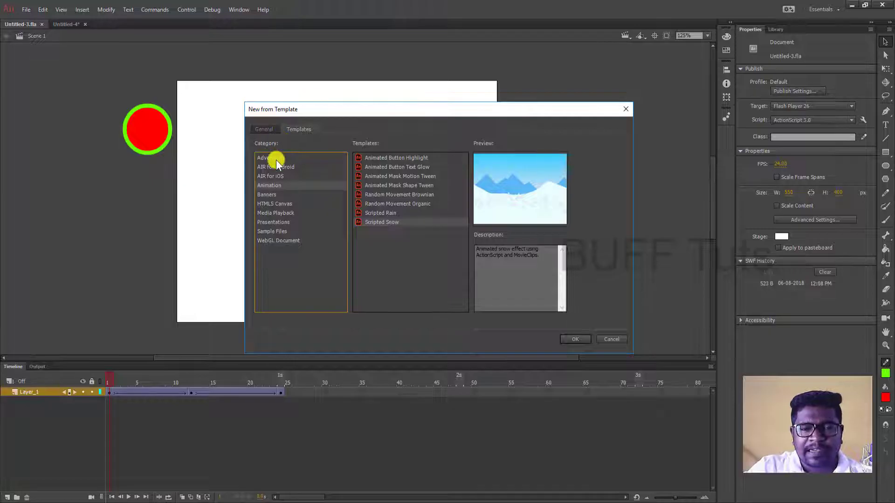
click(275, 160)
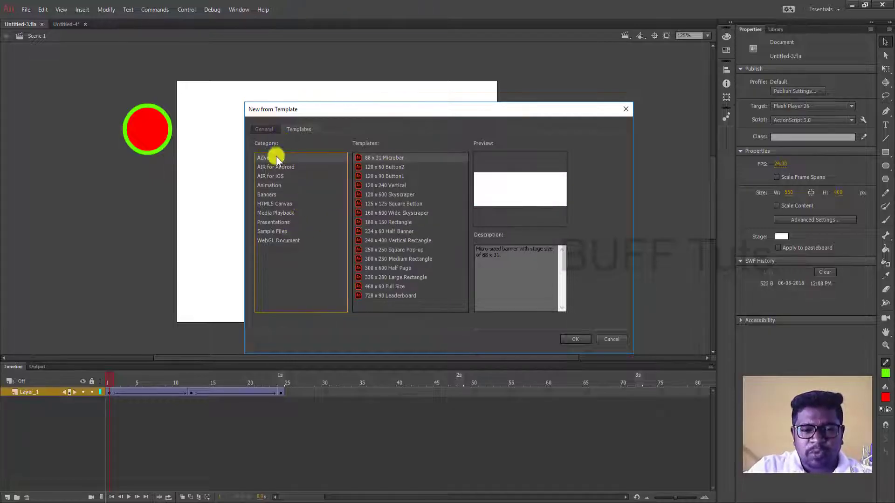
click(607, 339)
Step: Save all open documents, storing the unsaved one as Untitled-4 in the animate folder as an Animate Document
click(25, 11)
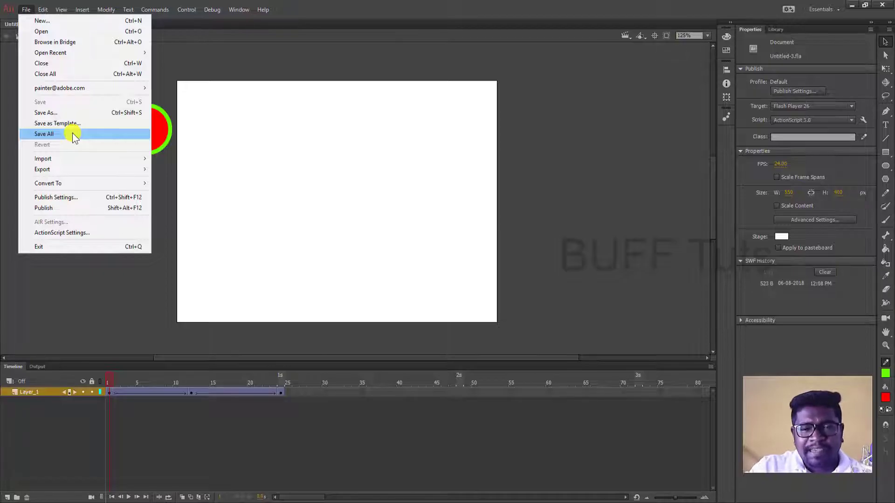
click(289, 176)
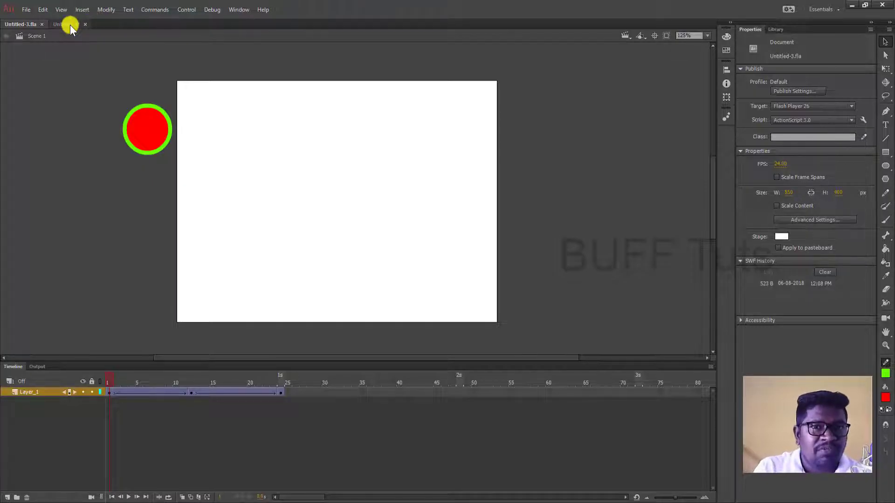
click(25, 10)
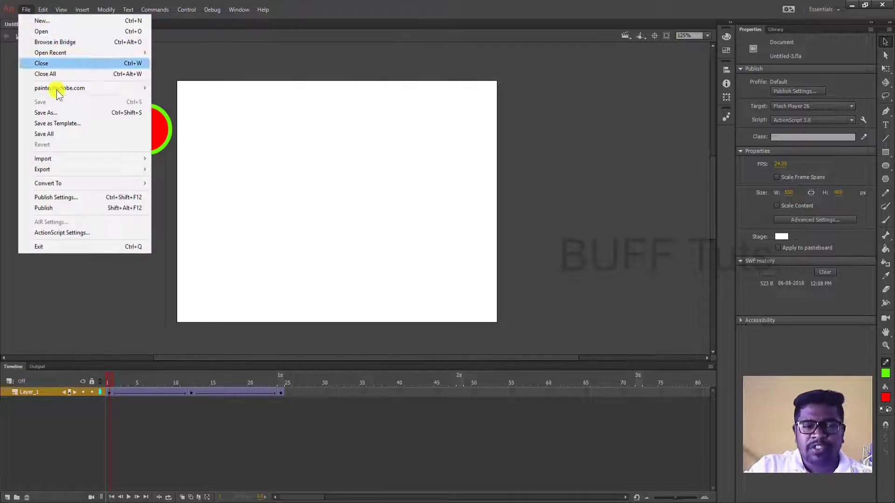
click(65, 133)
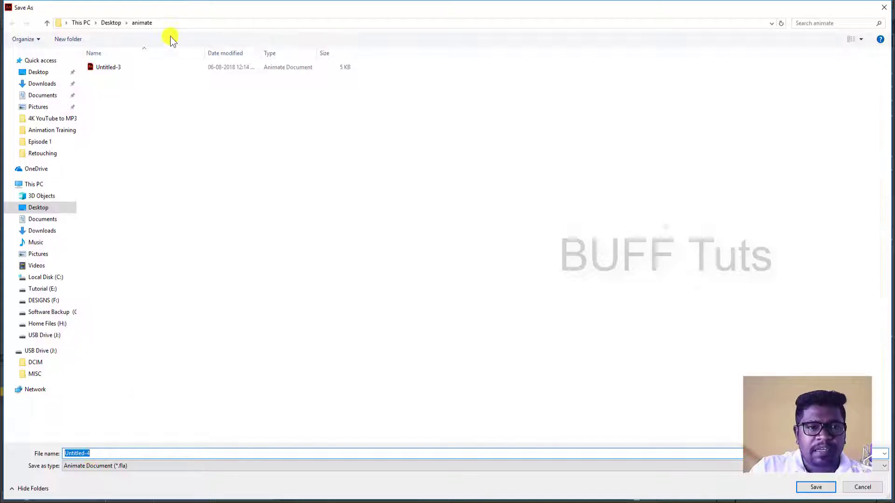
click(817, 487)
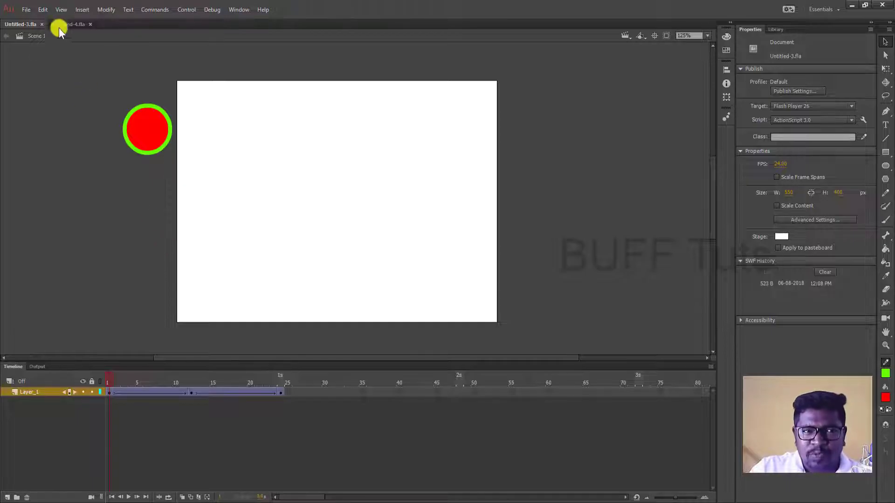
click(26, 10)
click(52, 131)
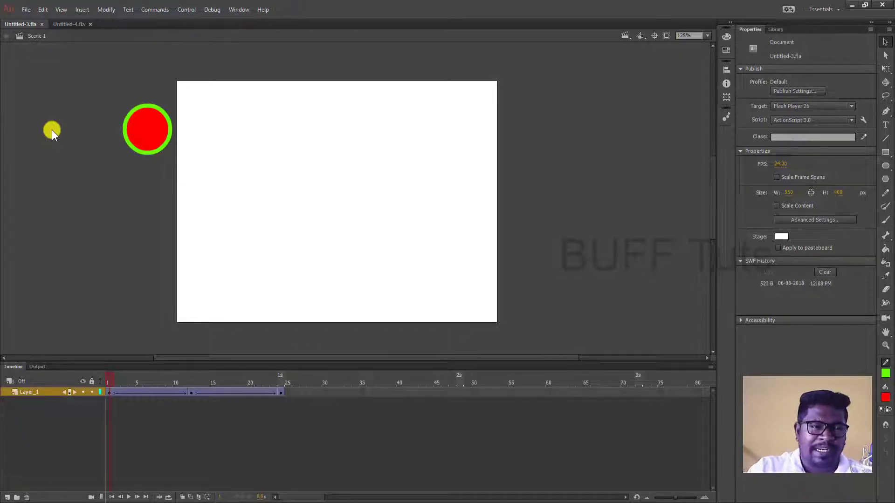
click(27, 9)
mouse_move(58, 167)
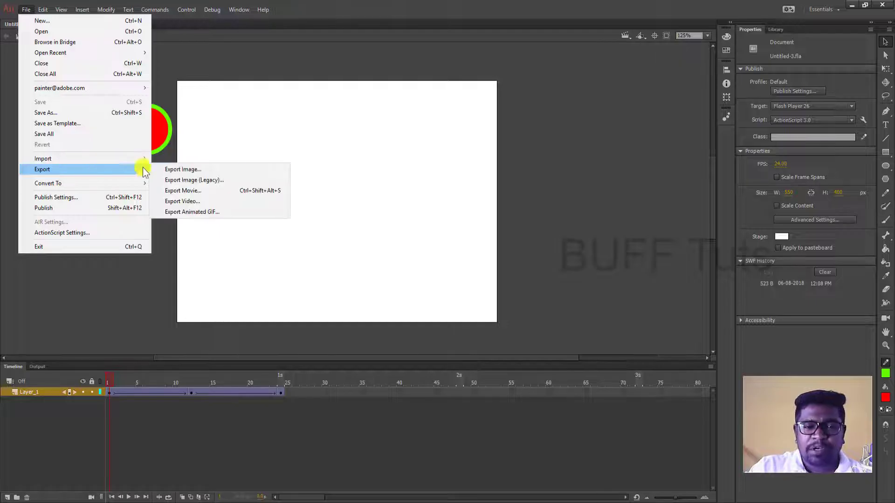
click(254, 143)
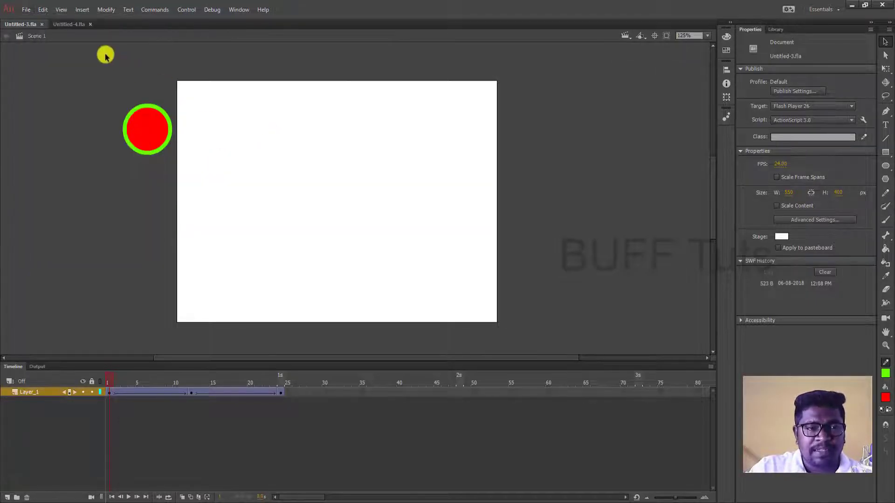
Step: Switch to the Untitled-4 document, select the upper-left red square and start a legacy image export
click(65, 24)
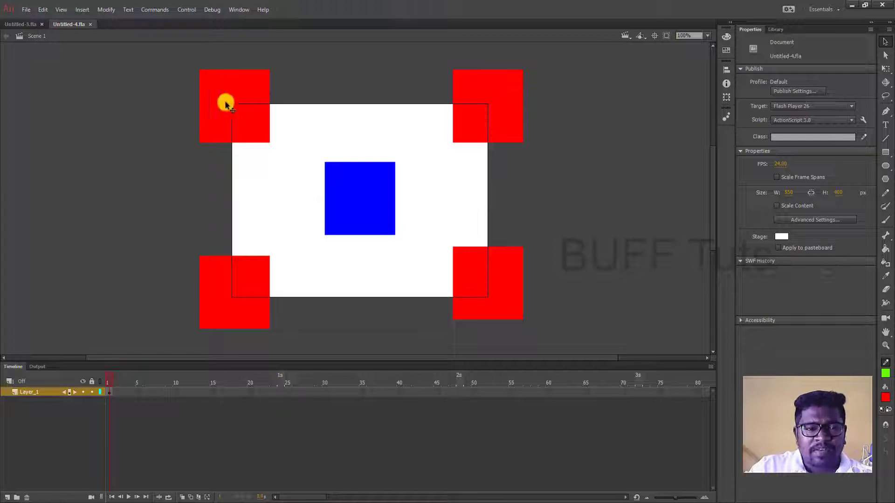
click(241, 107)
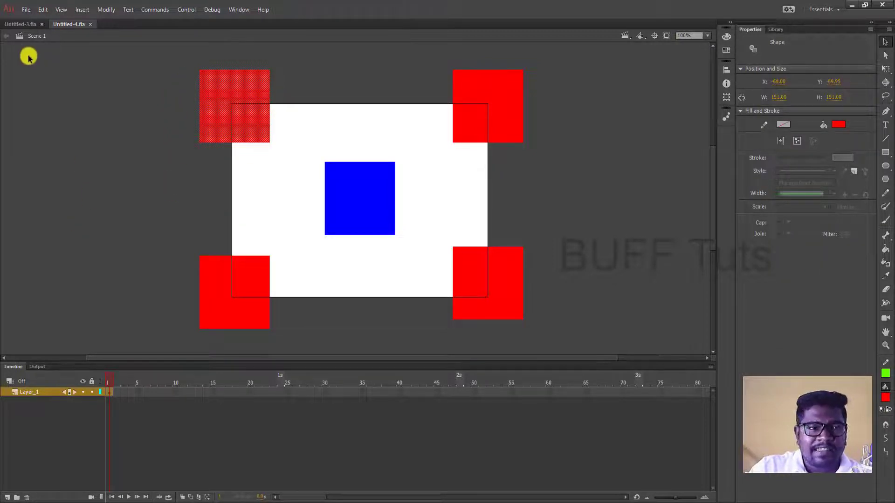
click(27, 9)
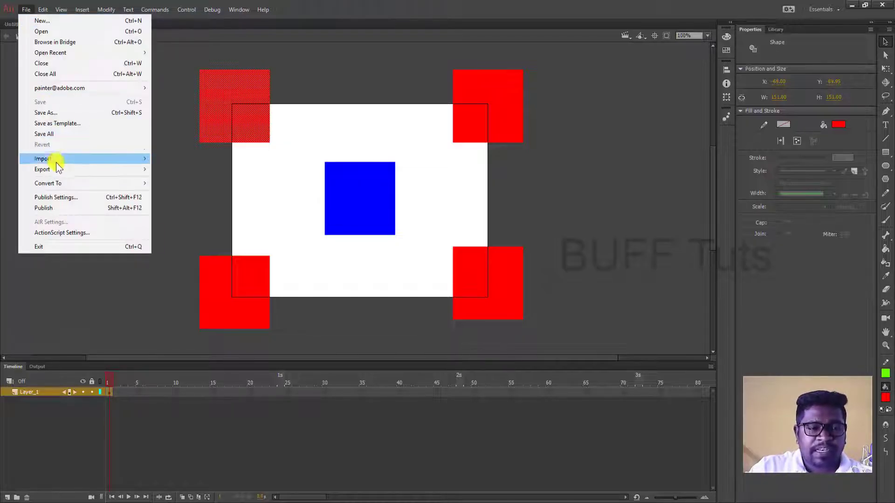
mouse_move(93, 169)
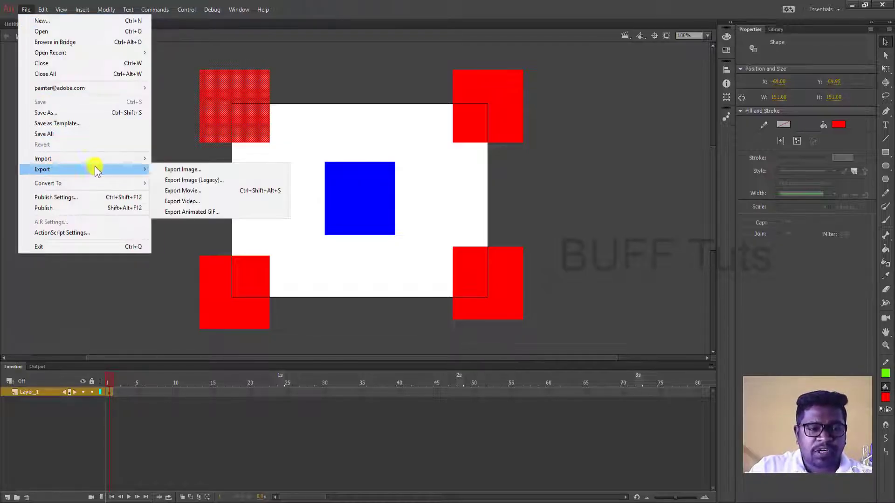
click(204, 179)
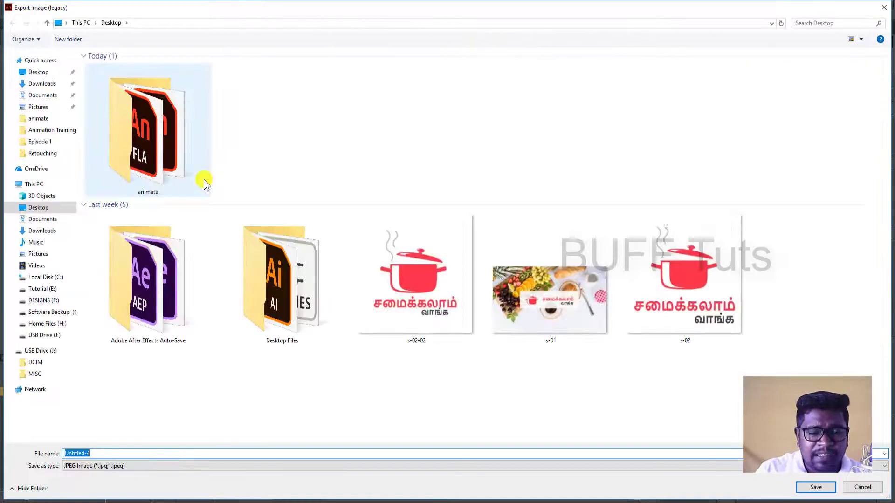
Step: Save the exported image in the animate folder under the name Leg as a JPEG Image
double_click(189, 139)
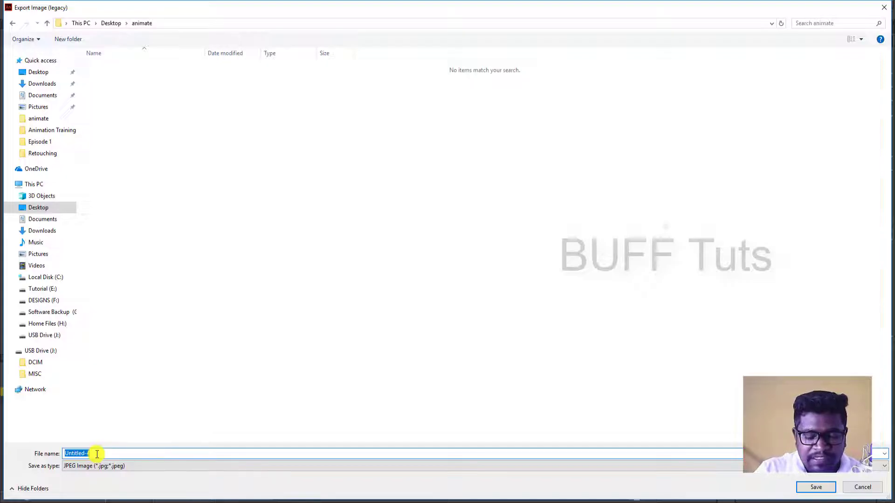
text(Leg)
click(86, 466)
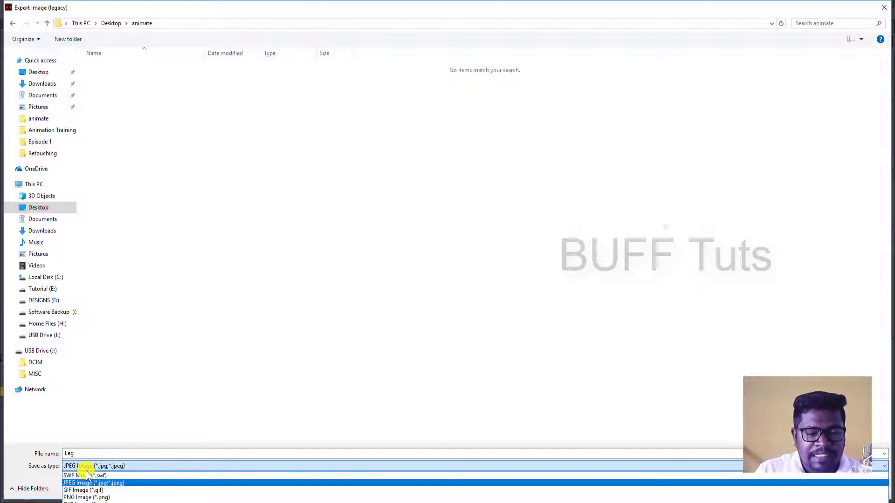
click(111, 482)
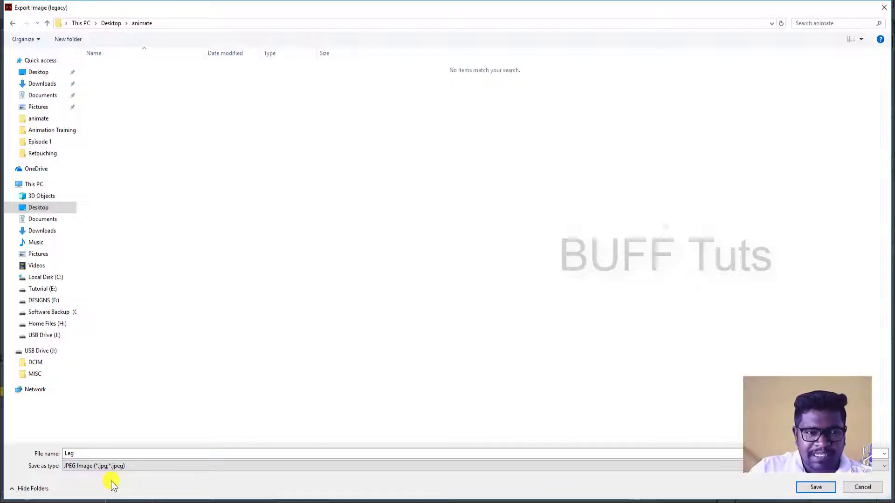
double_click(104, 453)
click(104, 453)
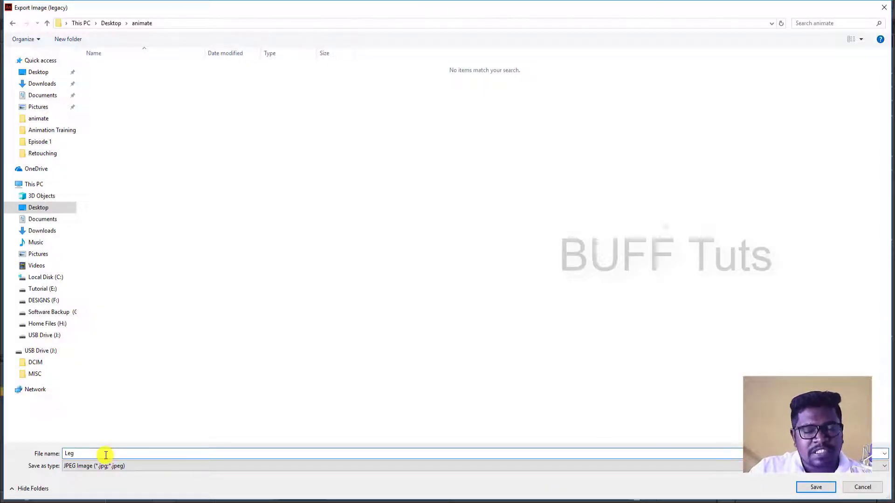
click(800, 487)
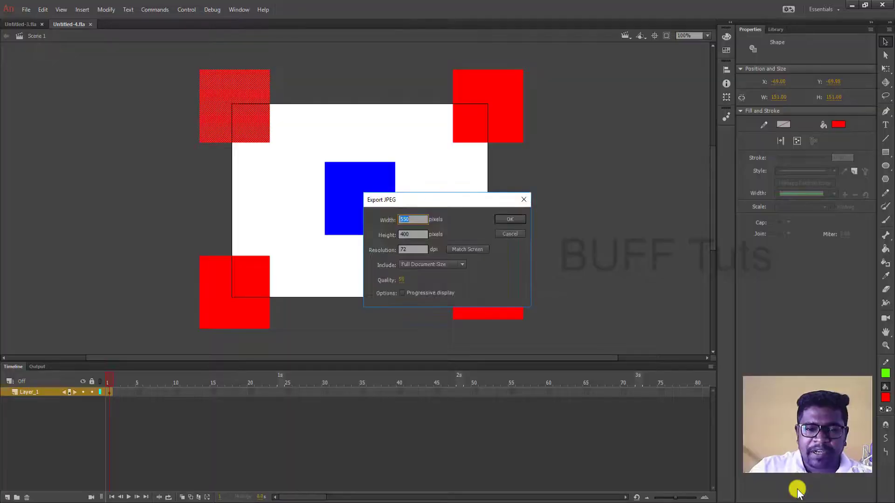
Step: Configure the JPEG export to match the screen, include Full Document Size, use quality 100 and enable progressive display
drag(433, 205, 393, 127)
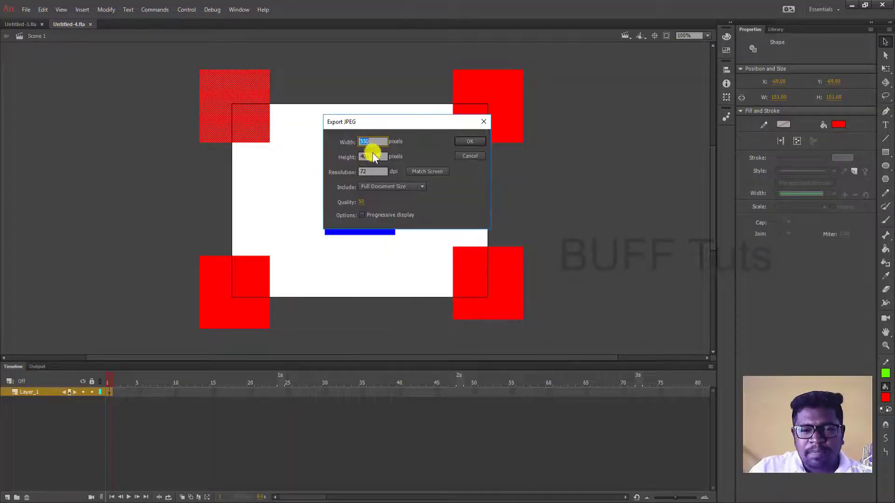
click(410, 147)
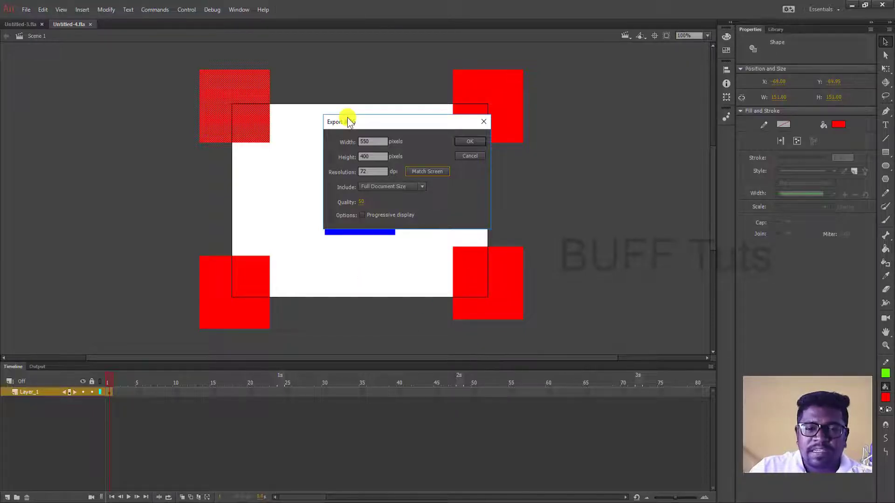
click(377, 187)
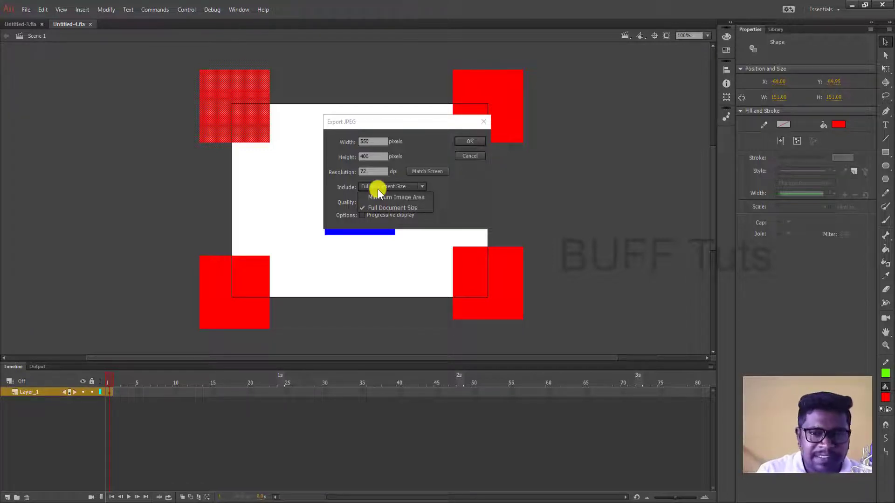
click(399, 208)
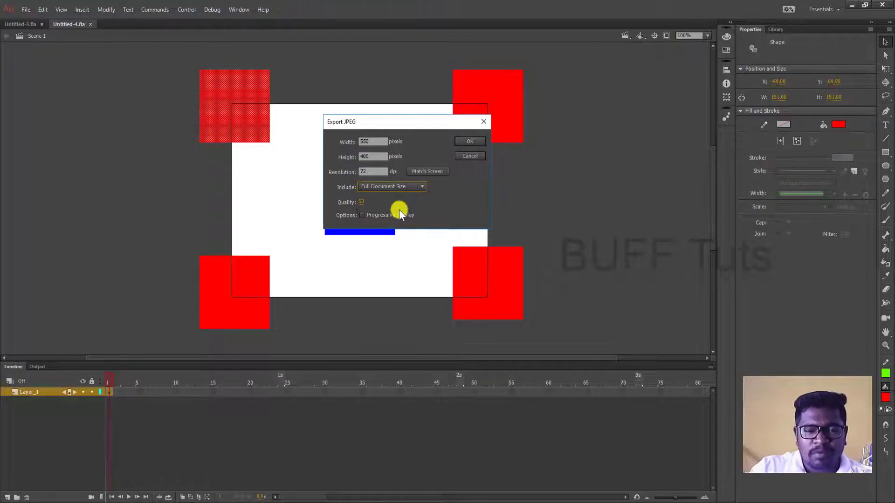
drag(362, 202, 497, 209)
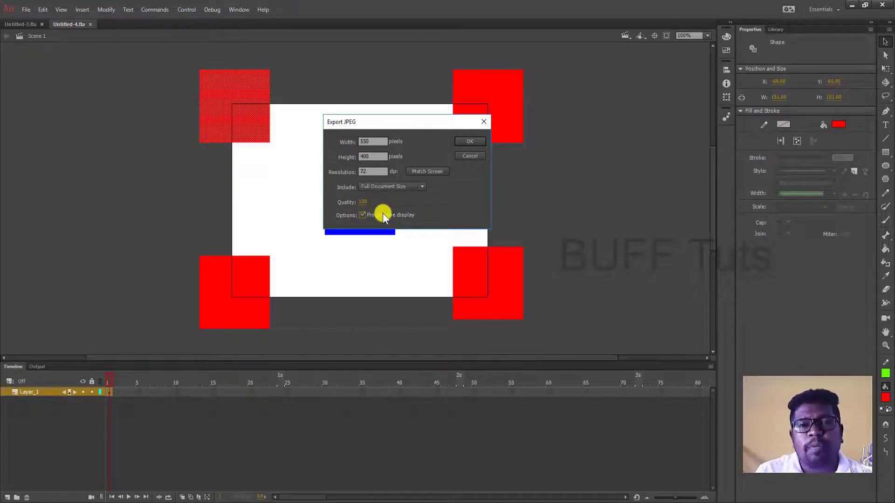
Step: Complete the JPEG export, and preview the exported Leg image from the animate folder on the Desktop
click(465, 140)
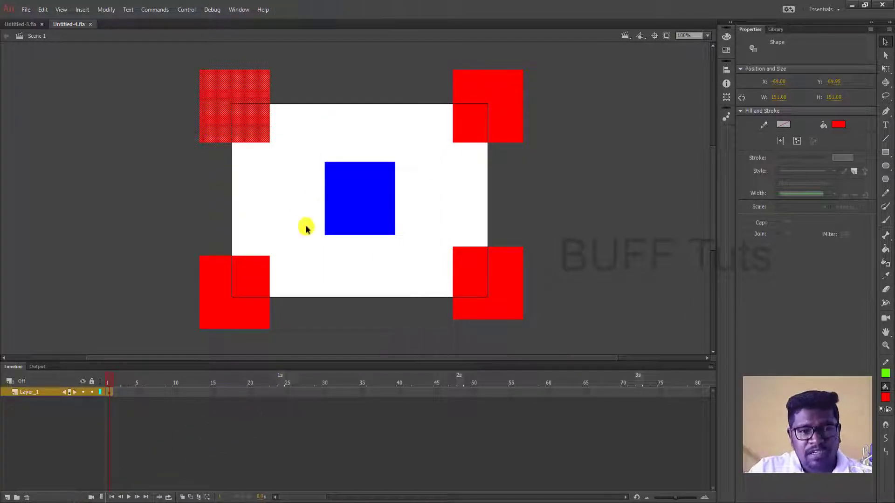
key(super+e)
click(36, 66)
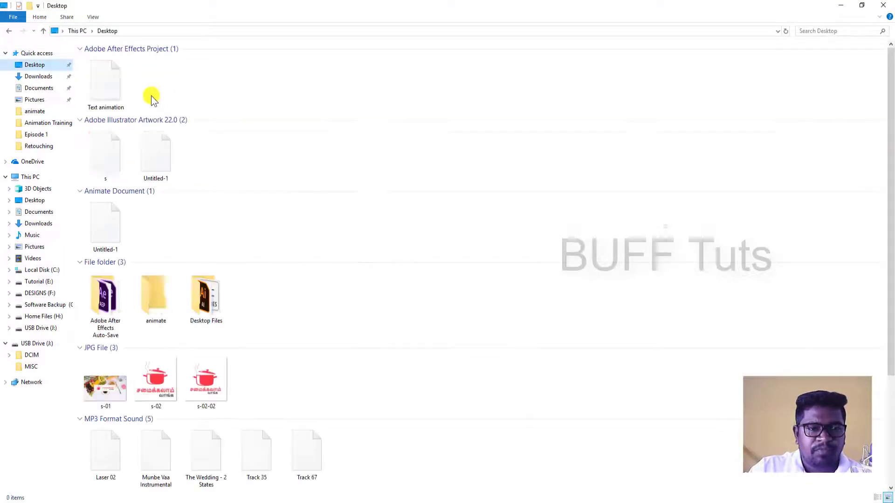
double_click(160, 291)
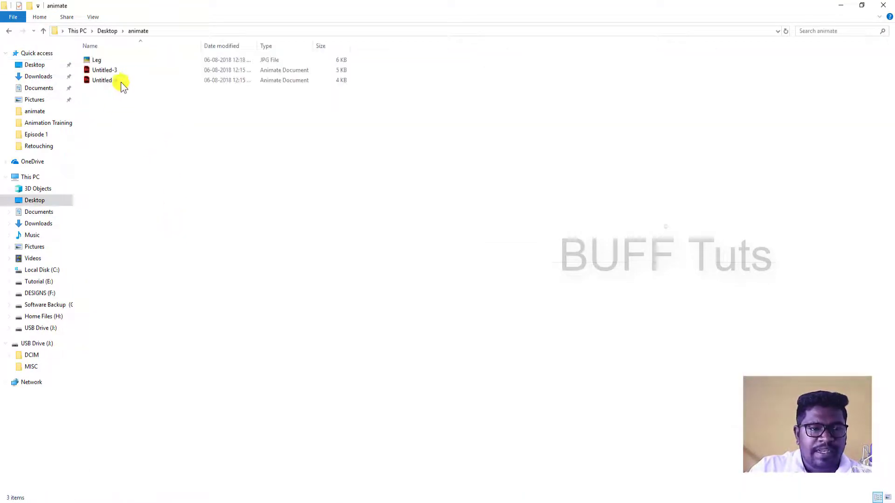
right_click(96, 59)
click(112, 65)
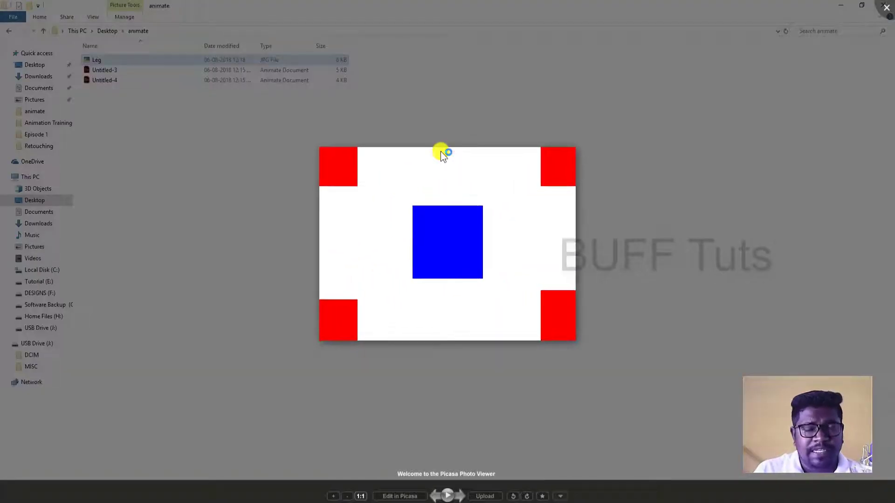
click(884, 7)
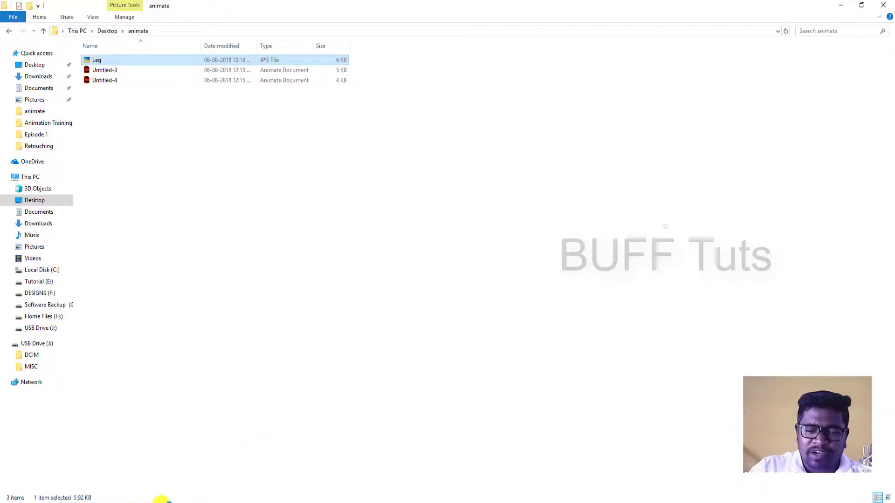
Step: Switch back to Animate and start a new Export Image for the Untitled-4 artwork
click(162, 498)
click(26, 9)
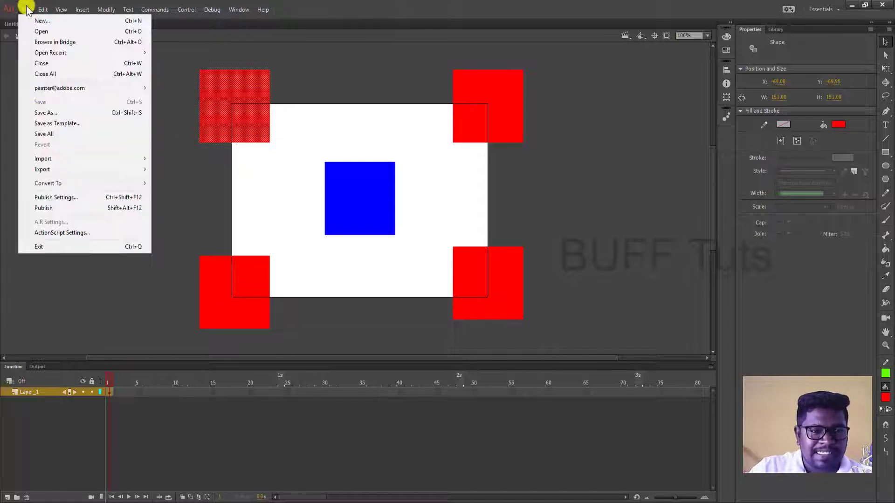
mouse_move(91, 170)
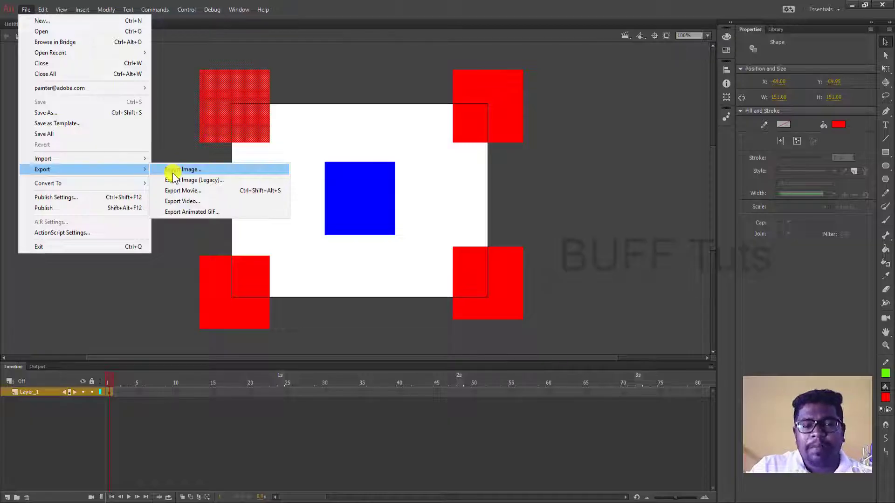
click(173, 172)
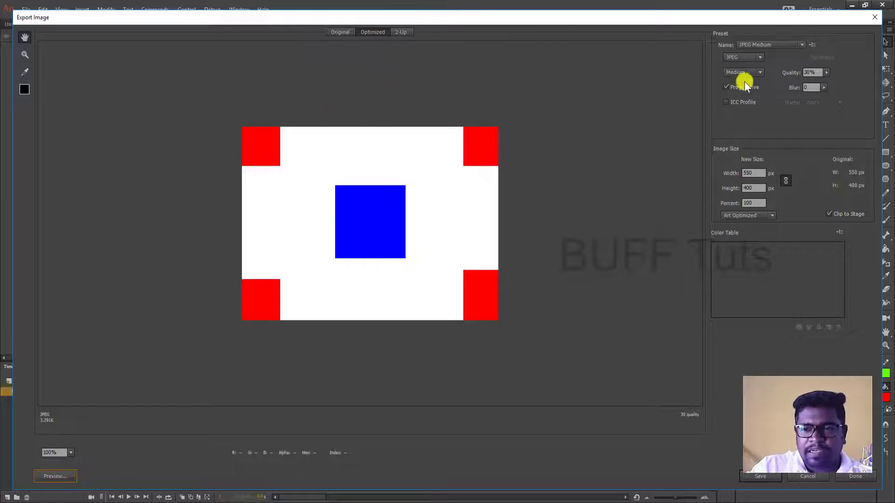
Step: Try the GIF 128 Dithered preset for the image export
click(759, 44)
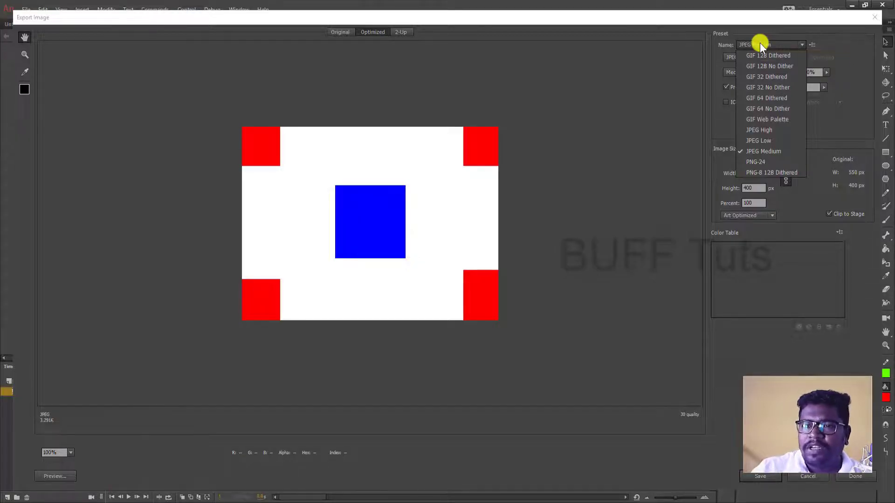
click(760, 43)
click(764, 43)
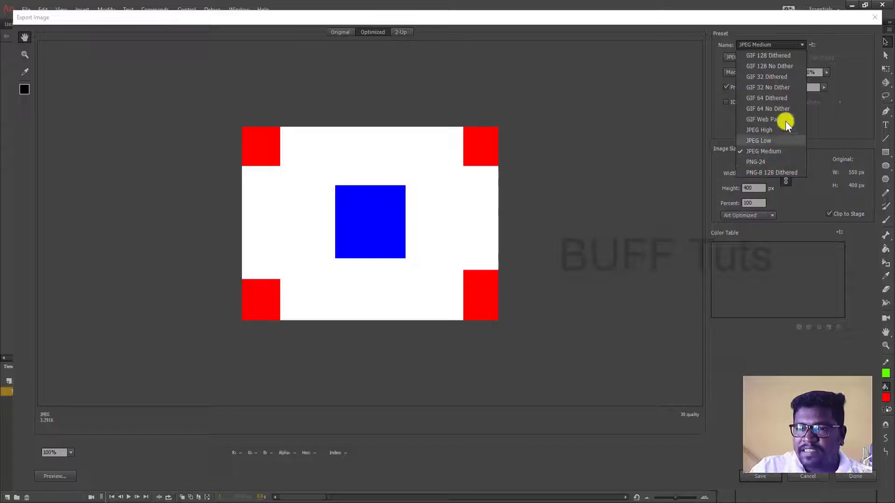
click(772, 57)
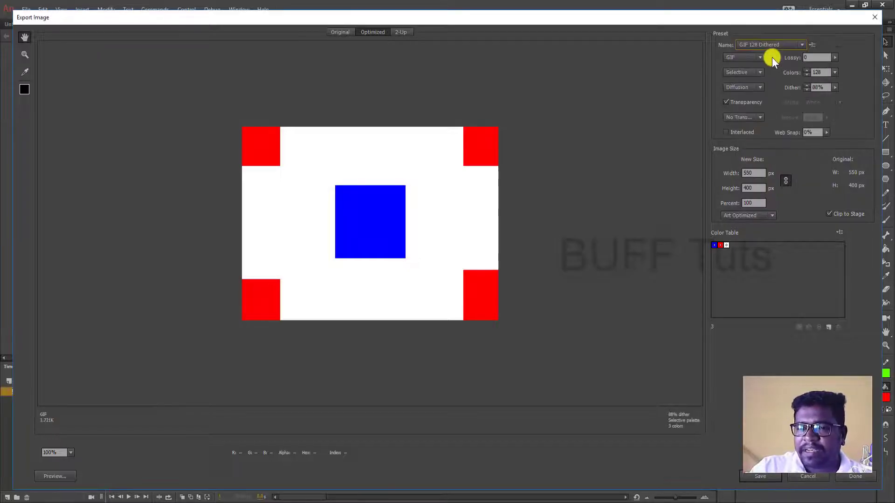
Step: Apply the JPEG High preset to the export and raise its compression quality to Maximum, keeping the JPEG format
click(770, 46)
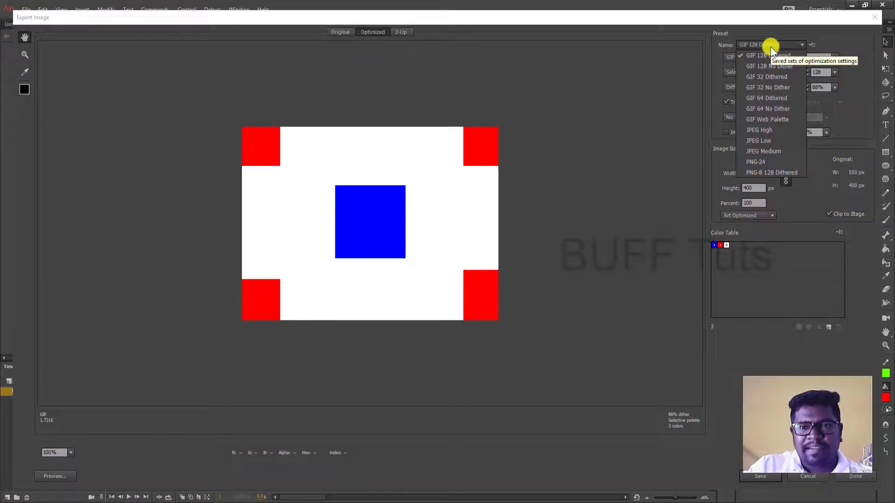
click(757, 131)
click(756, 58)
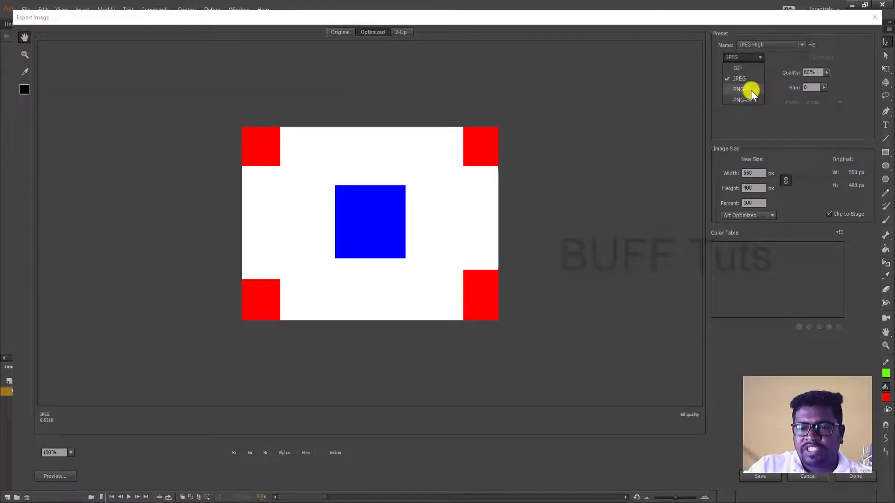
click(739, 79)
click(743, 72)
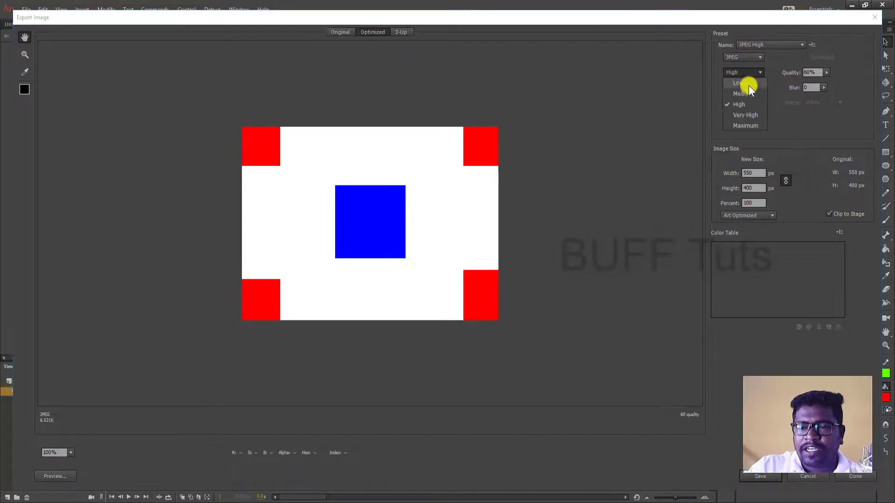
click(747, 125)
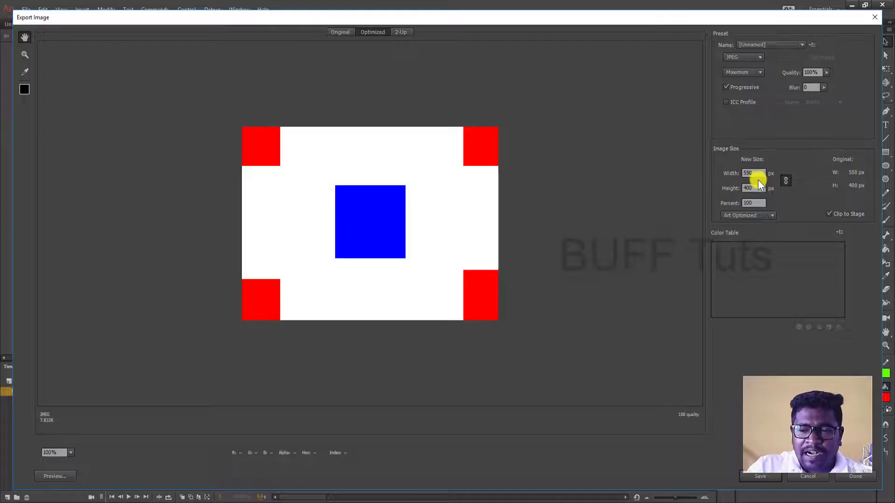
Step: Keep Art Optimized resampling and compare the export preview with Clip to Stage off and on
click(772, 215)
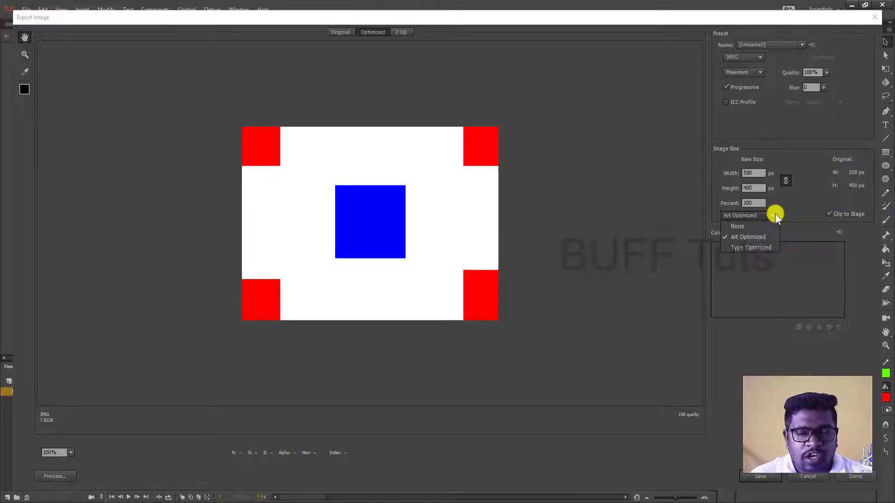
click(768, 235)
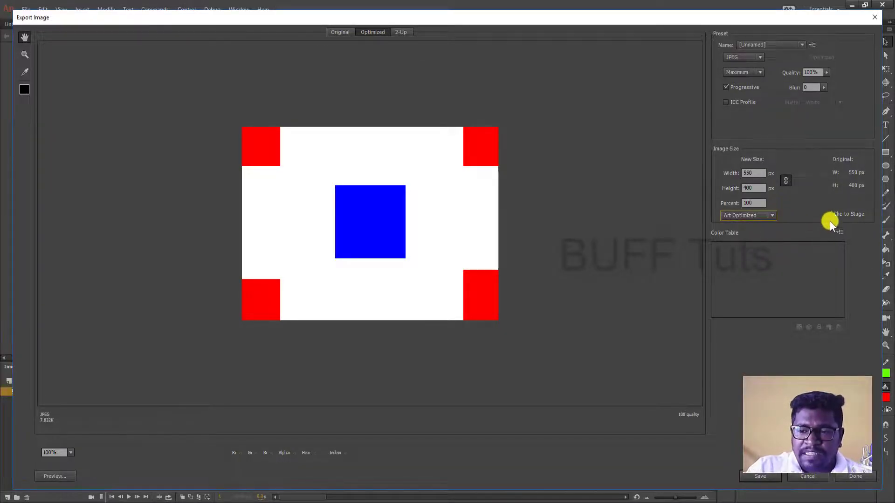
click(830, 214)
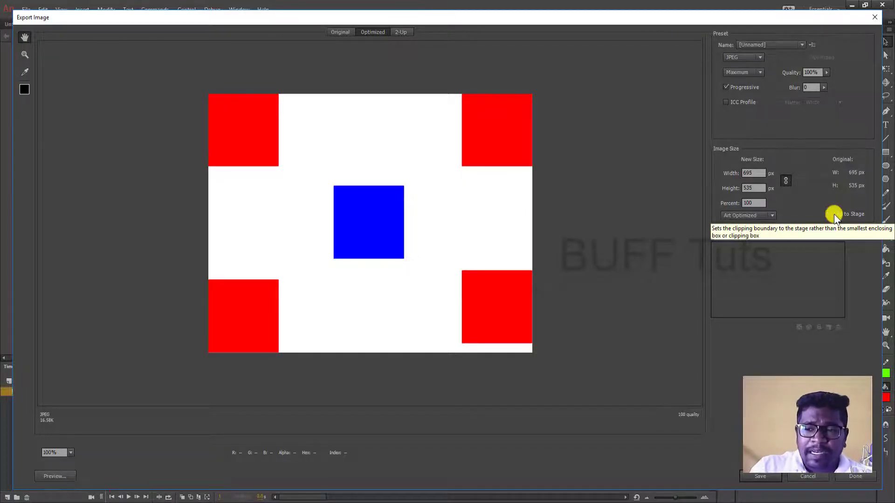
click(834, 213)
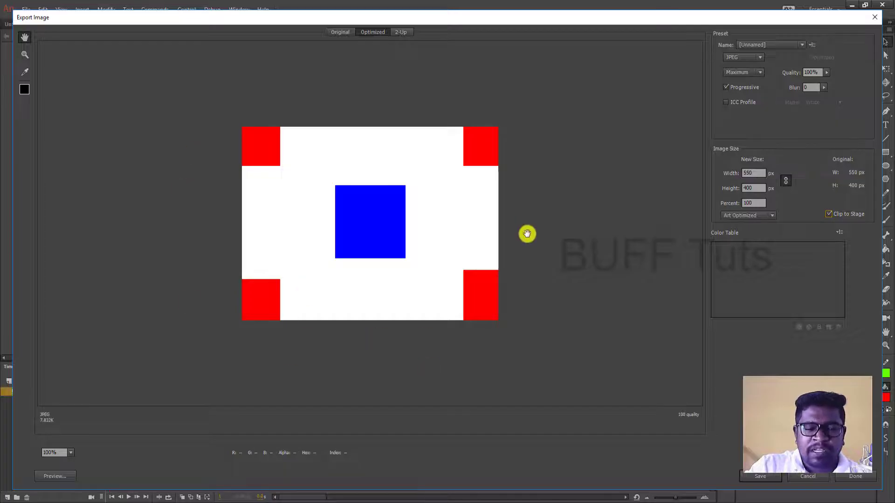
Step: Save the optimized image in the animate folder as a JPEG Image named Img1
click(761, 476)
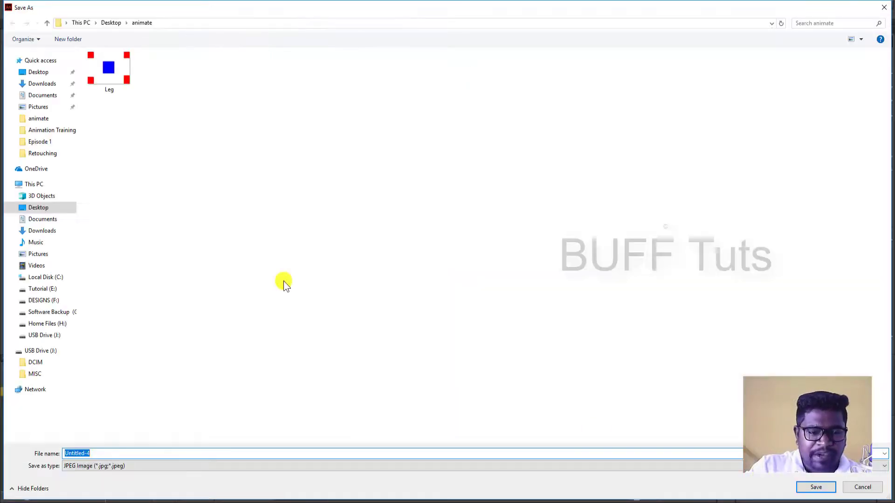
click(116, 91)
click(95, 453)
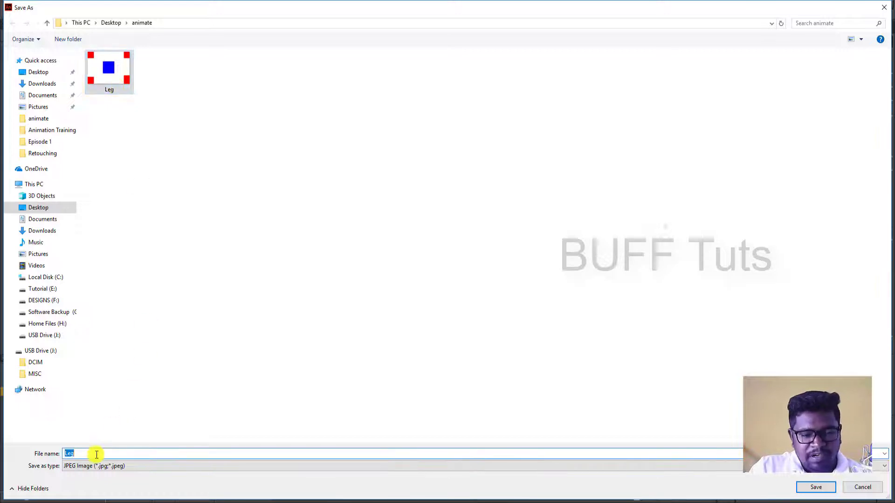
click(97, 455)
drag(97, 455, 1, 455)
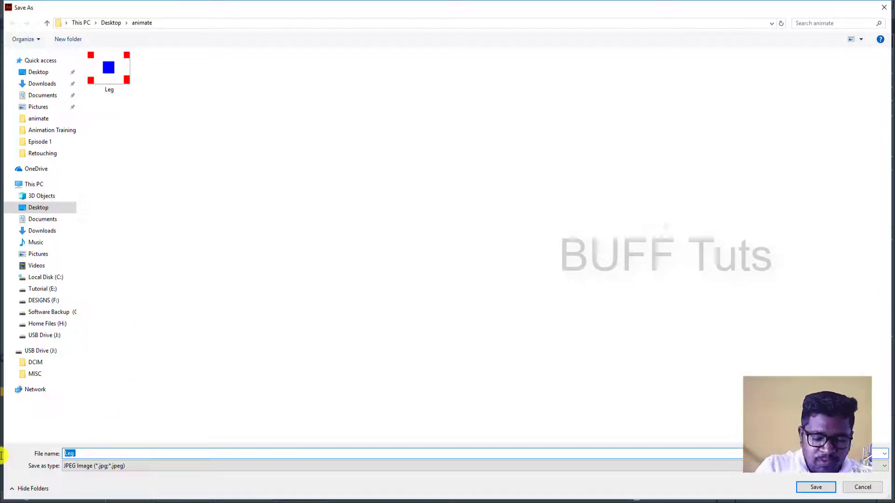
text(Img)
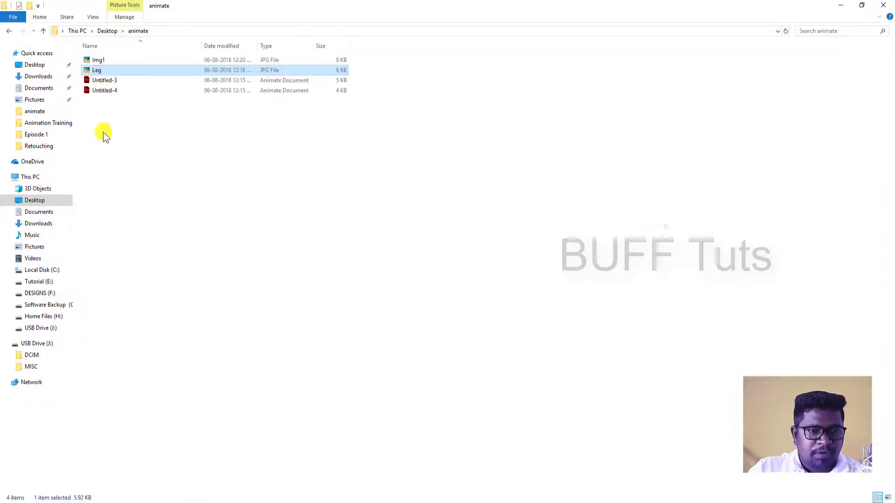
Step: Preview the exported Img1 image from the animate folder
click(99, 60)
right_click(100, 60)
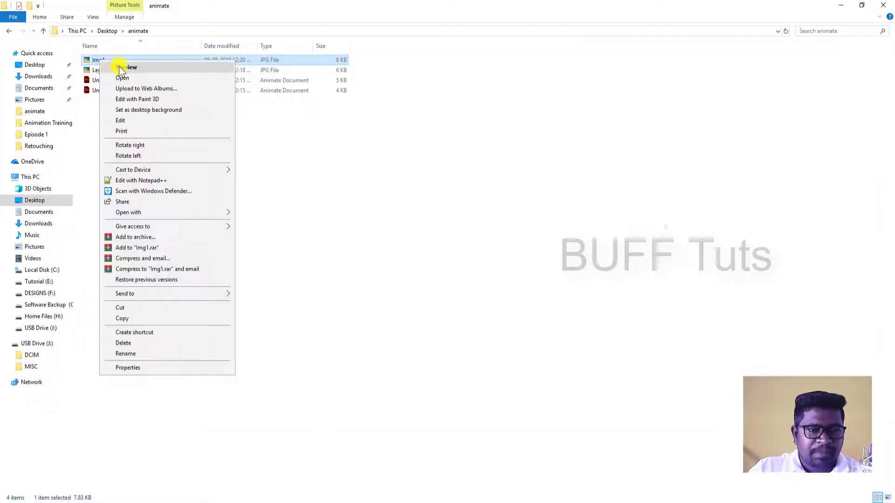
click(123, 68)
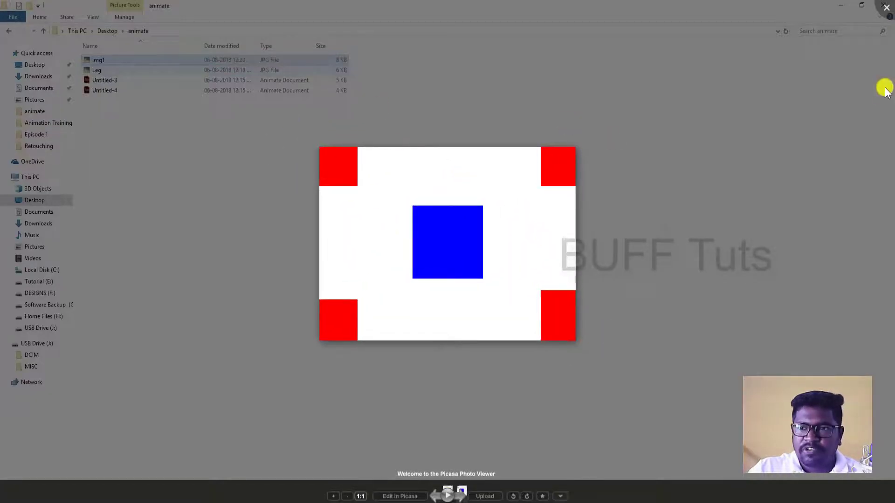
Step: Switch back to Animate, clear the selection on the stage and start another Export Image
click(196, 441)
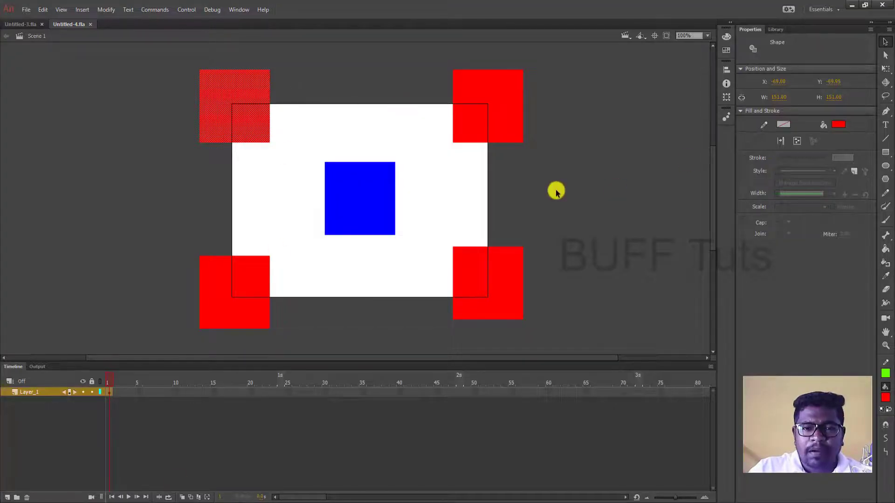
click(556, 195)
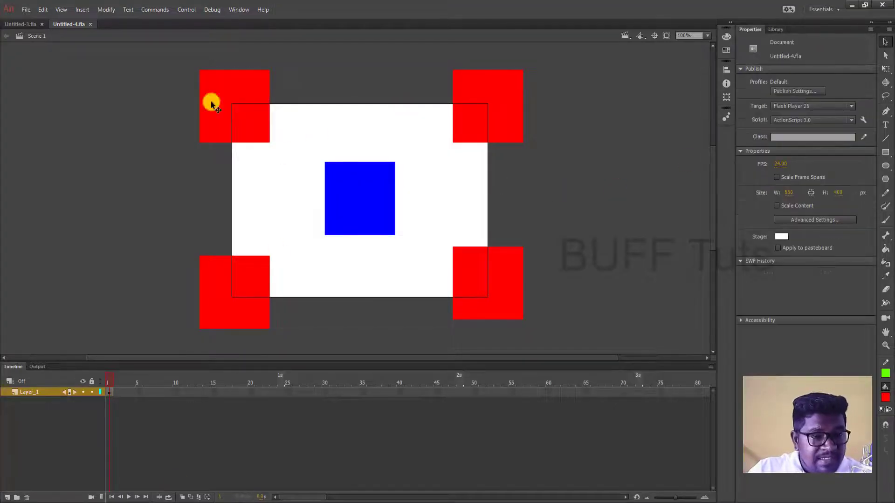
click(18, 10)
mouse_move(70, 170)
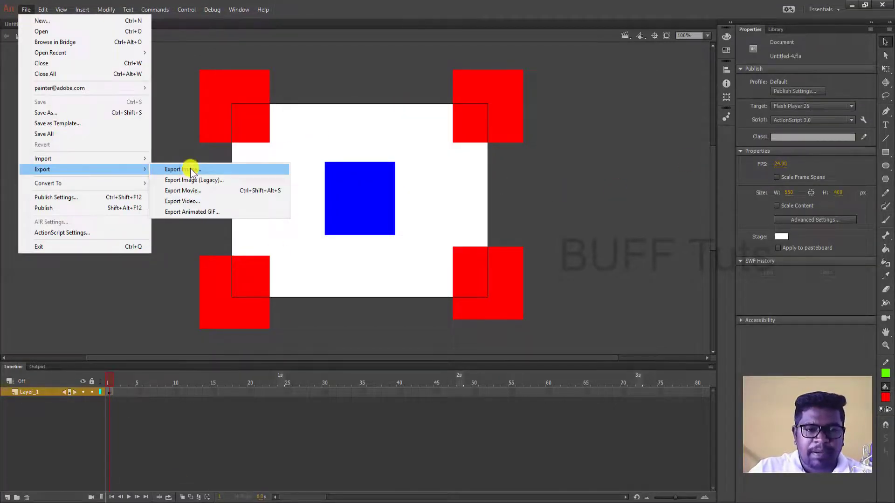
click(190, 169)
Step: Set the image export format to PNG-8 with Transparency enabled
click(753, 58)
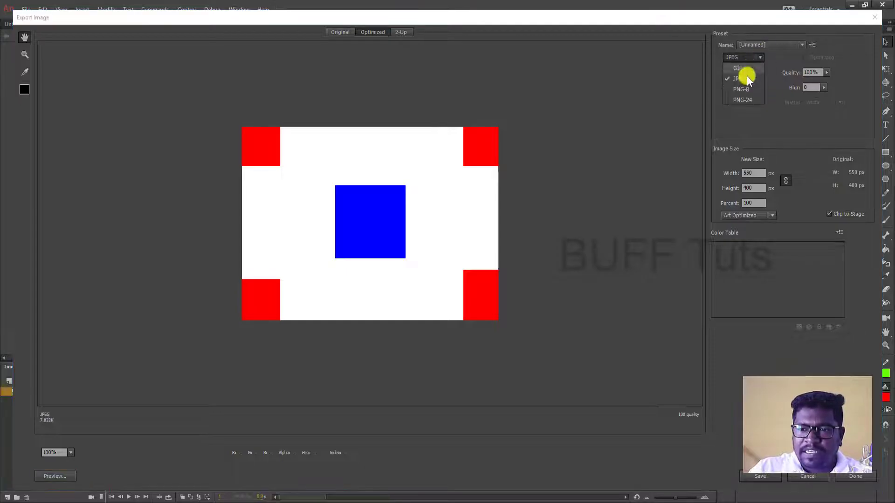
click(748, 88)
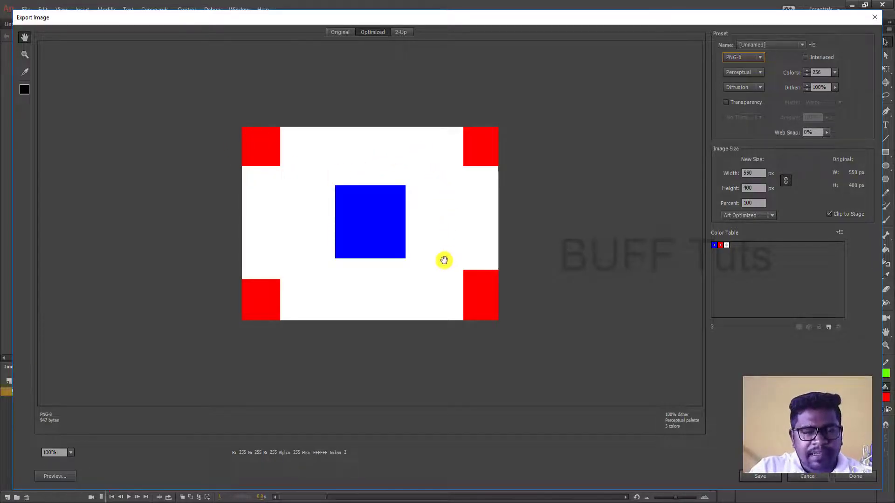
click(755, 103)
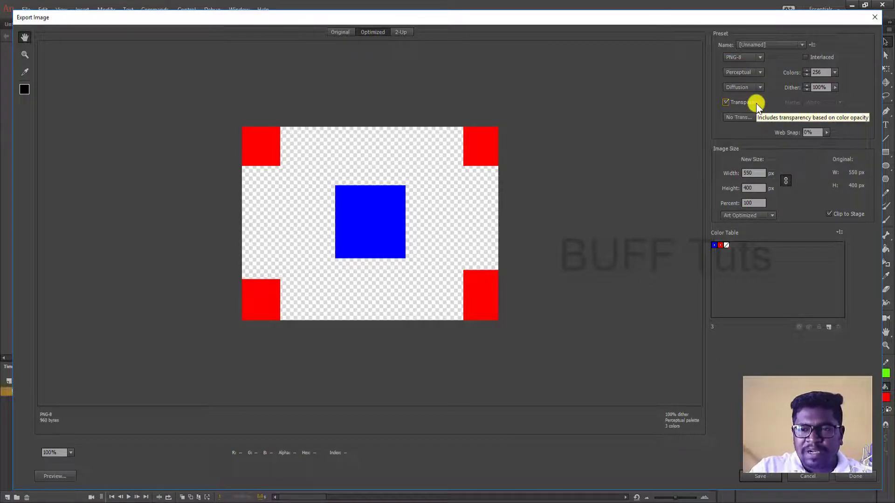
click(756, 102)
click(756, 102)
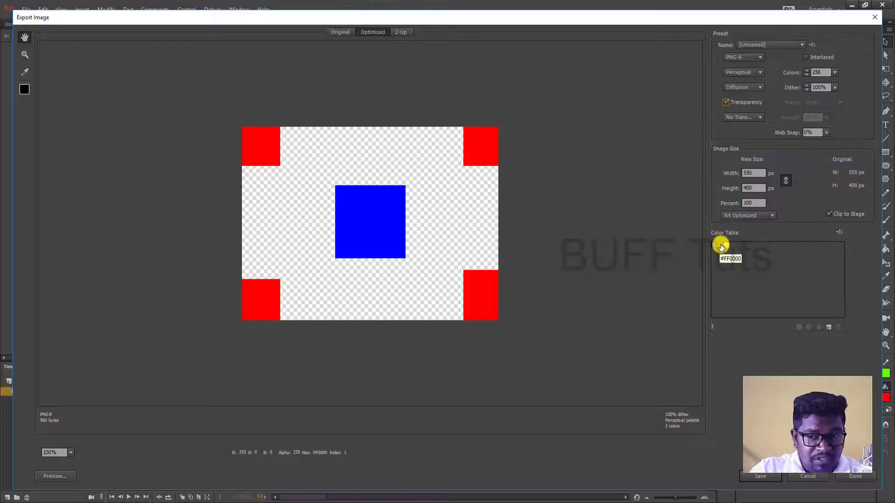
Step: Try the PNG-24 export format, and switch back to PNG-8
click(748, 58)
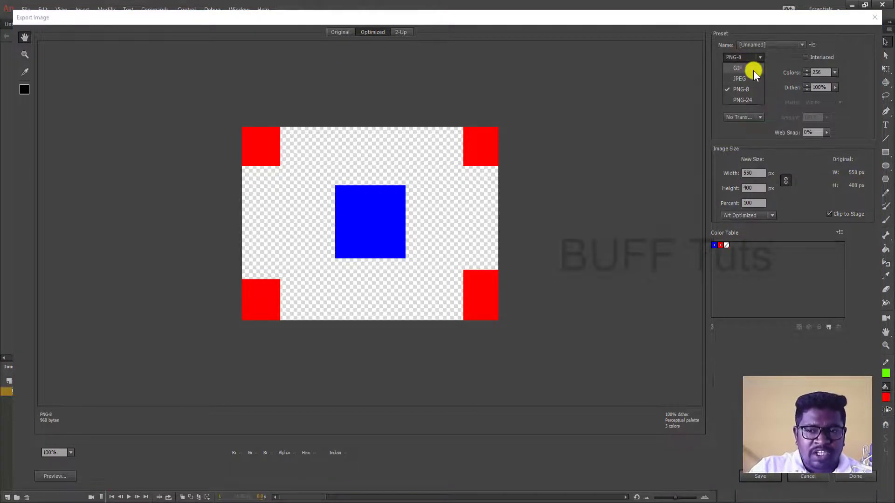
click(747, 100)
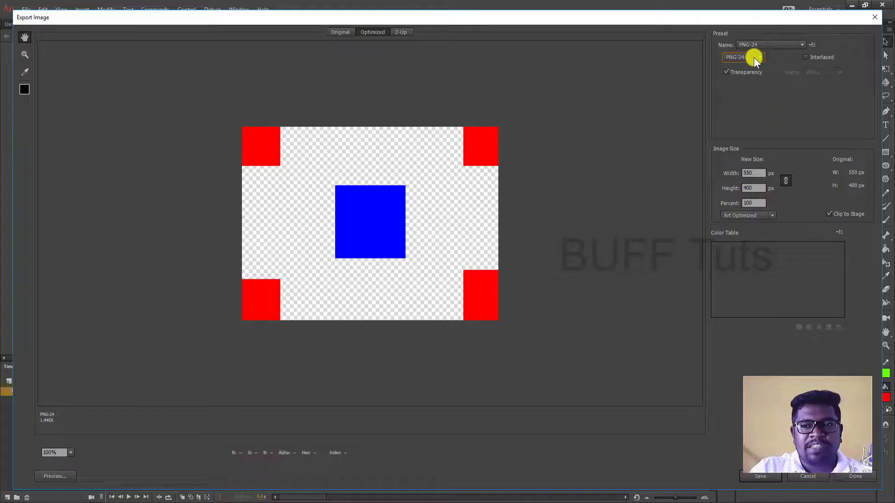
click(754, 57)
click(751, 91)
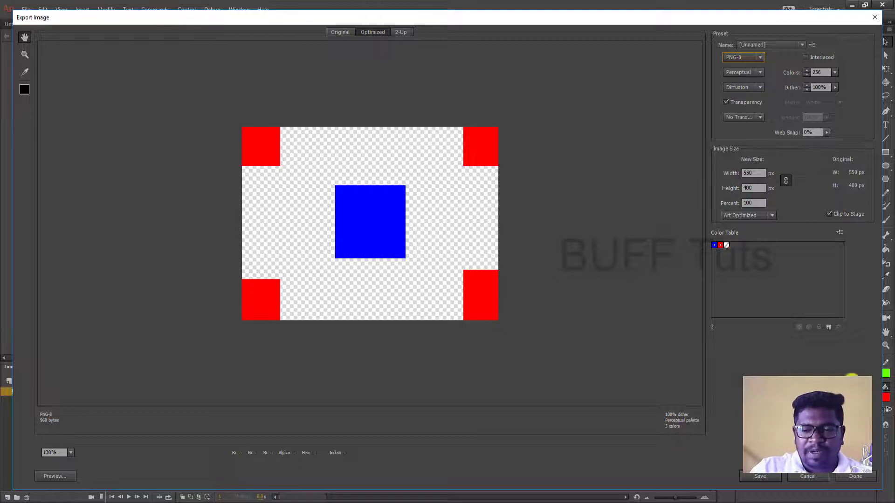
Step: Save the transparent PNG-8 image in the animate folder under the name IMG - PNG, keeping Clip to Stage enabled
click(850, 213)
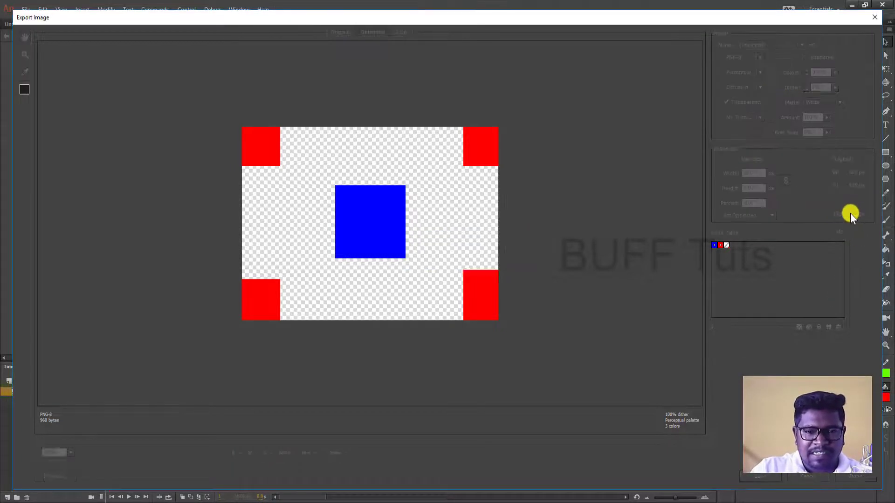
click(850, 213)
click(760, 476)
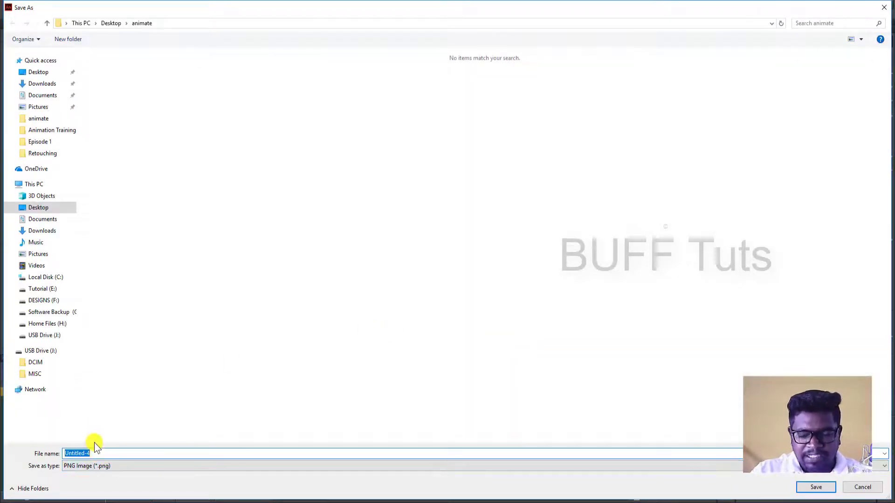
text(IMG 0)
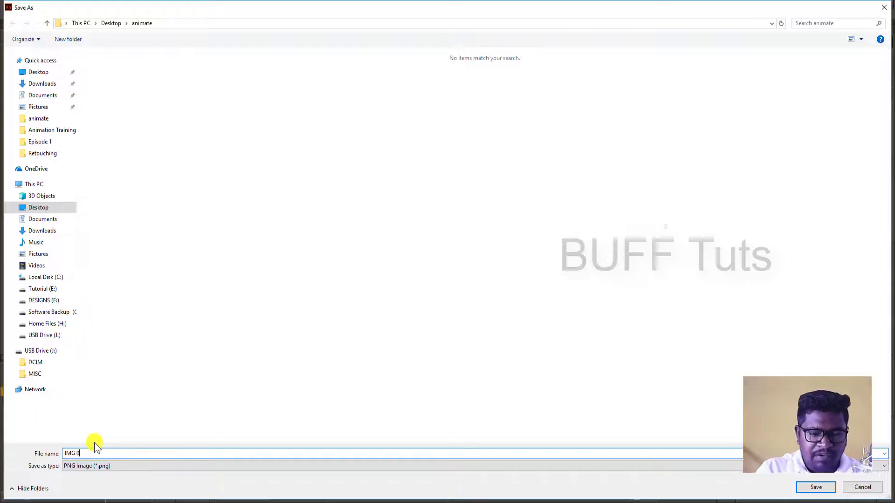
text(01)
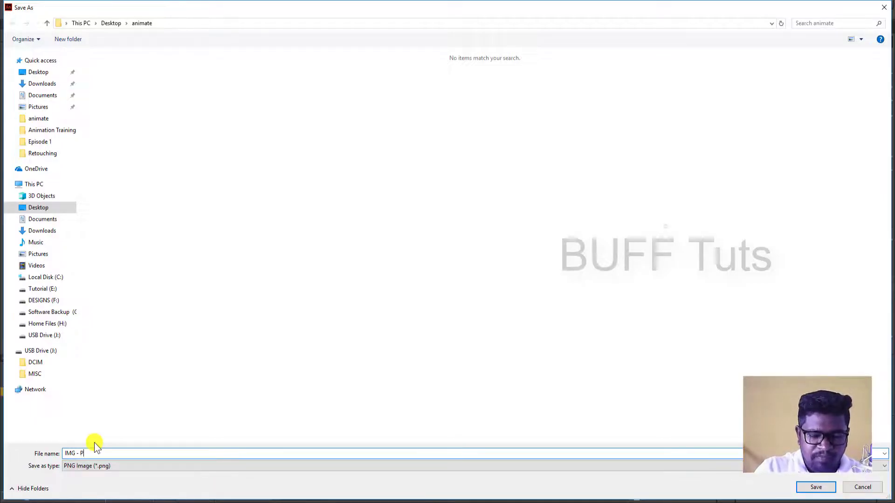
key(Return)
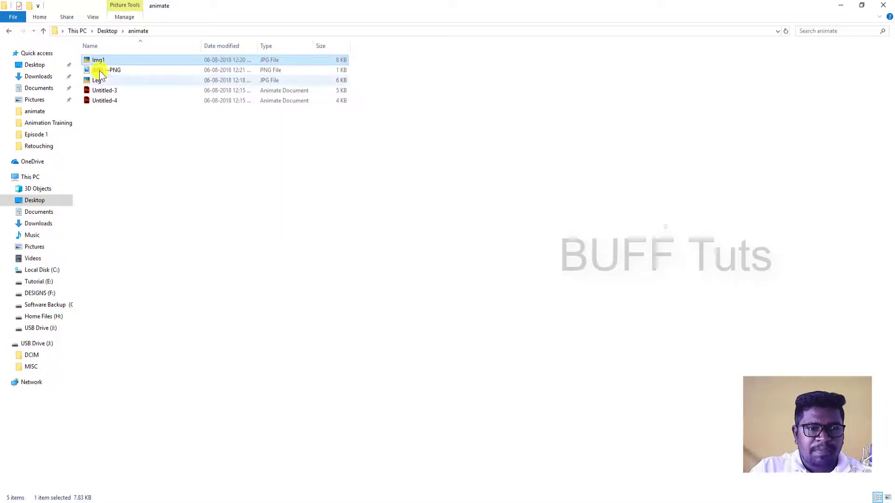
Step: Display the files in the animate folder as extra large icons
right_click(99, 71)
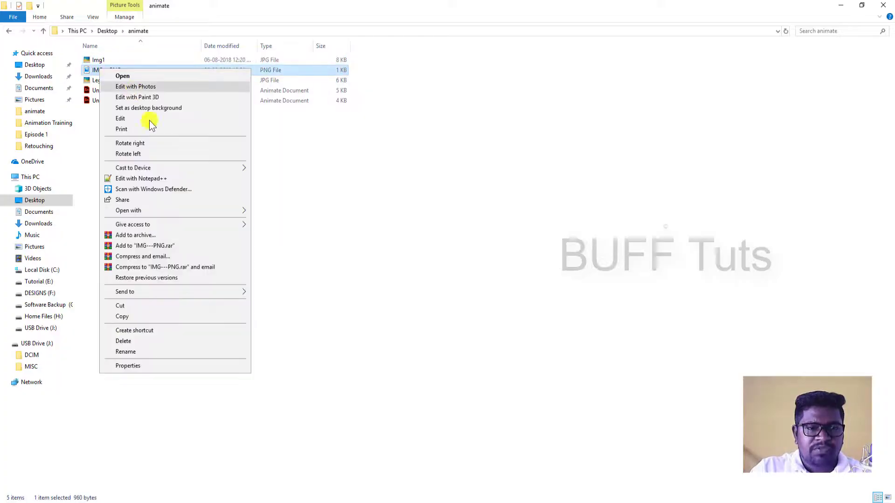
right_click(392, 208)
mouse_move(427, 216)
click(534, 217)
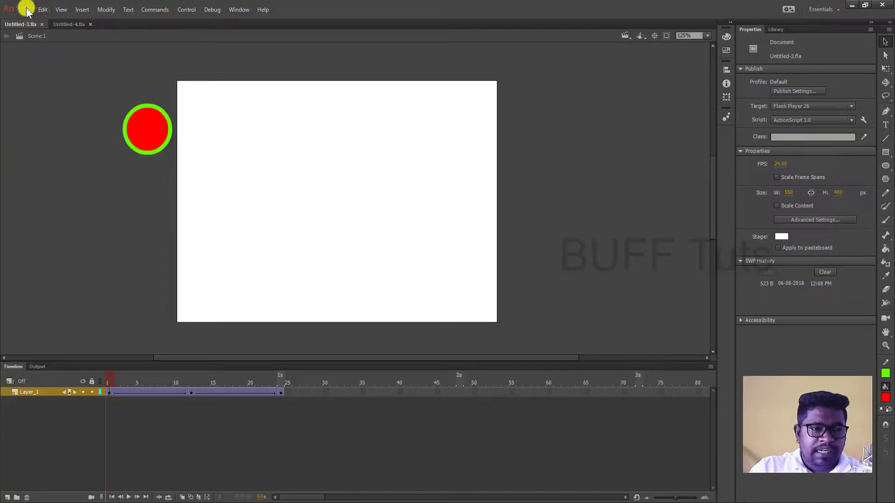
Step: Try Export Movie for Untitled-3 with the SWF Movie file type, and cancel the export
click(26, 10)
mouse_move(69, 169)
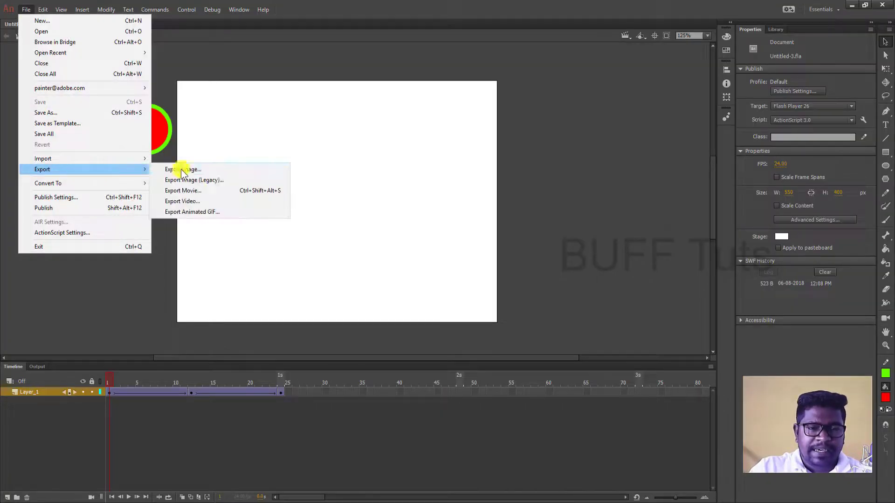
click(216, 191)
click(125, 466)
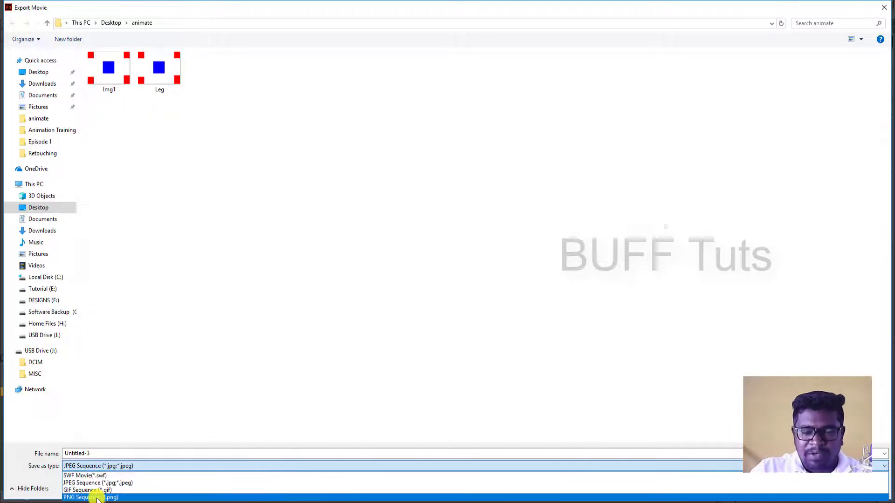
click(104, 476)
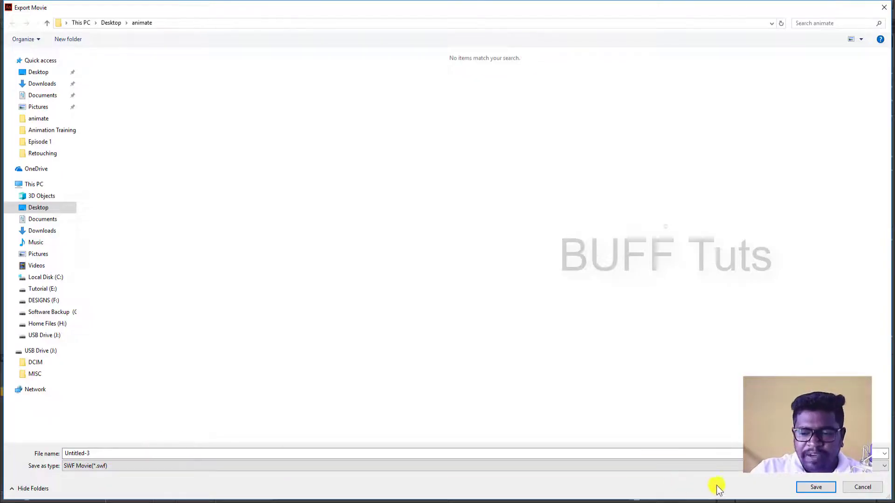
click(863, 487)
Step: Export the Untitled-3 animation with Export Video as Untitled-3.mov in the animate folder
click(26, 9)
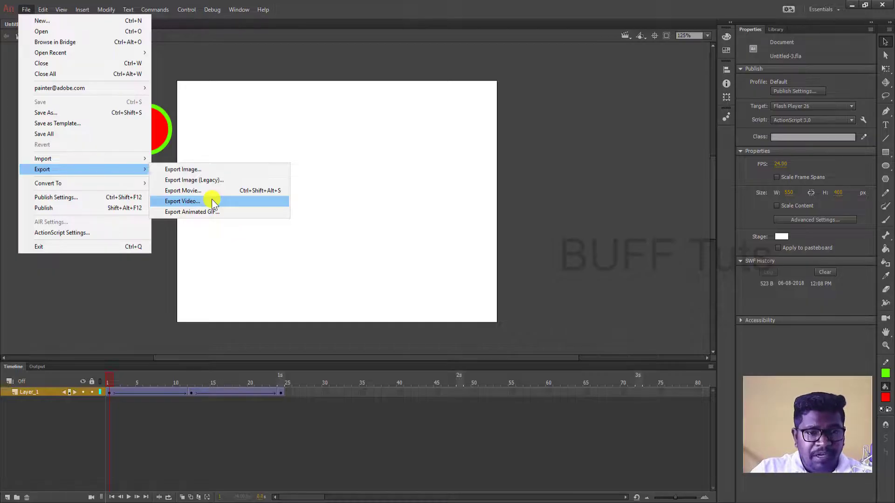
click(211, 201)
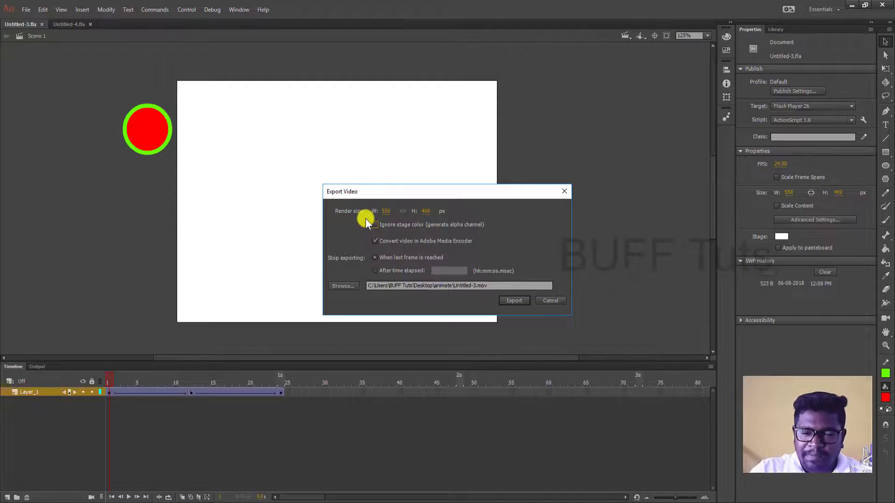
drag(424, 190, 405, 119)
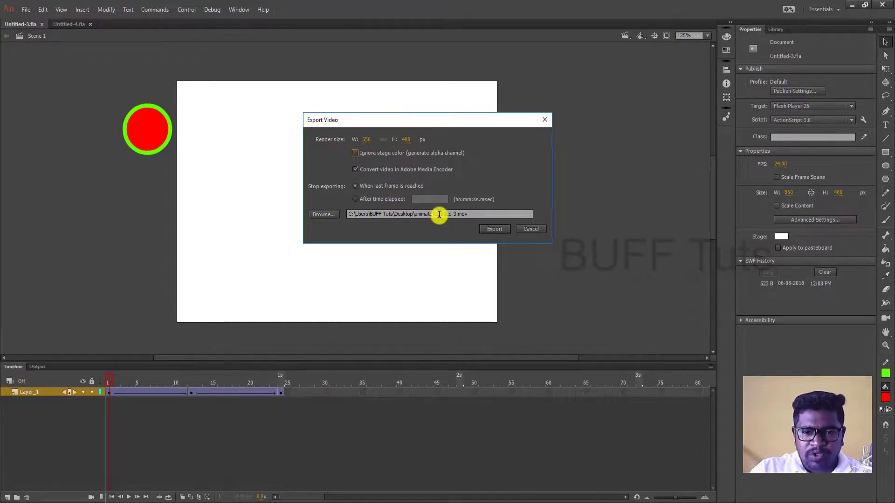
drag(457, 214, 474, 215)
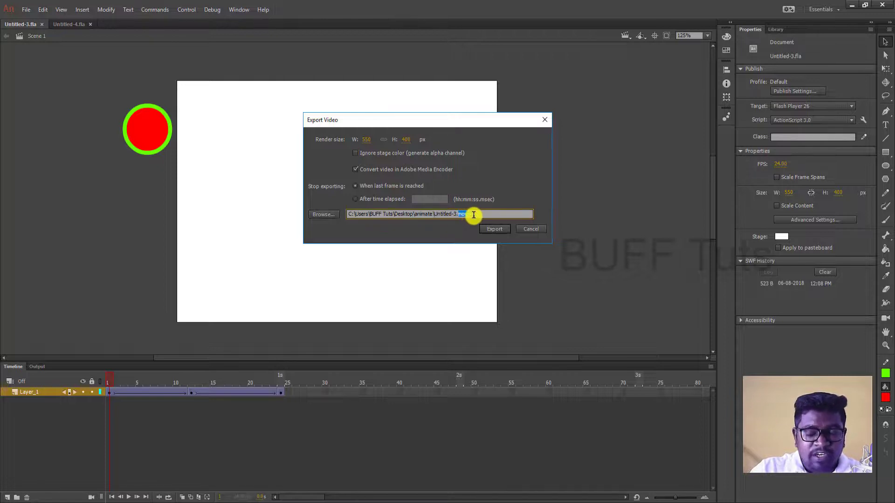
click(455, 234)
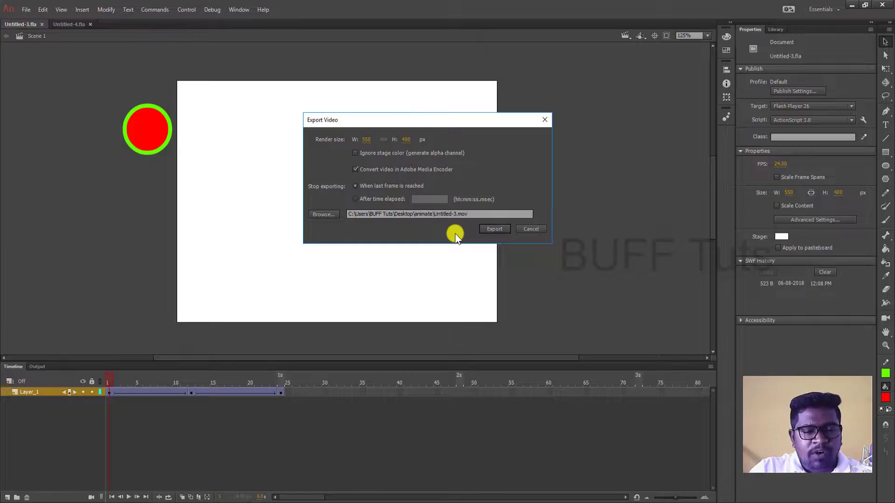
click(496, 230)
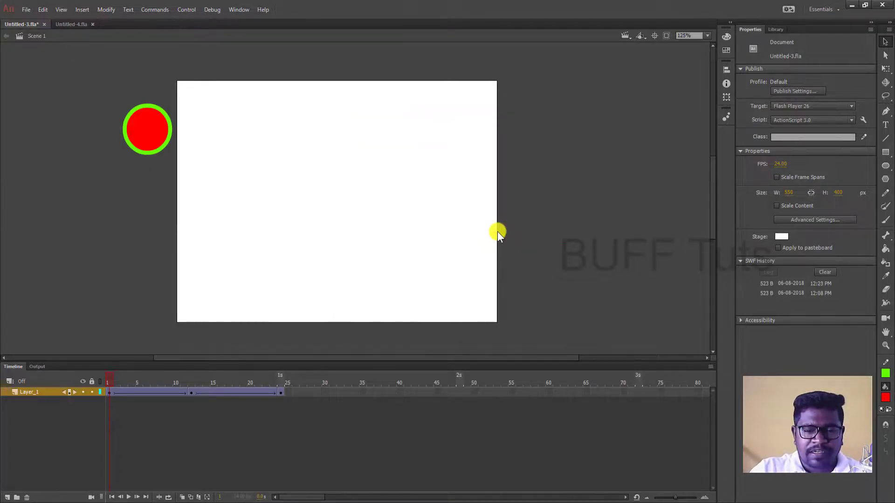
click(511, 274)
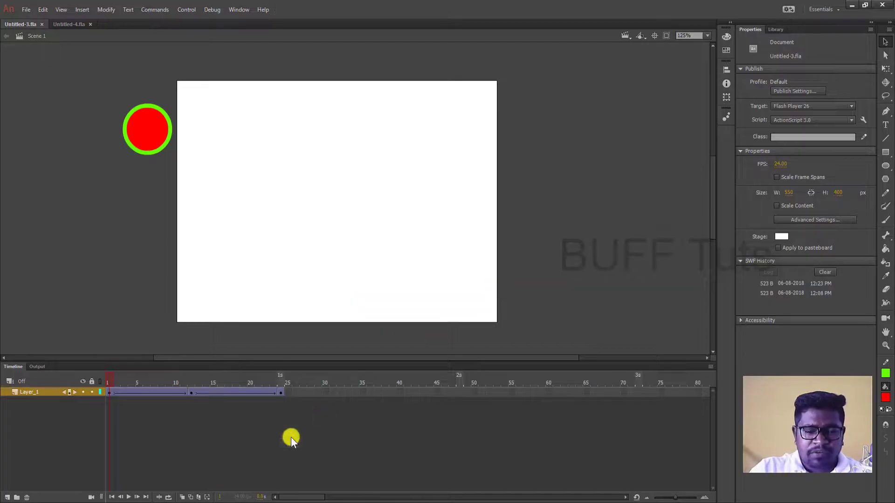
Step: Play the exported Untitled-3 video from the animate folder, close the player and switch back to Animate
click(205, 501)
click(709, 146)
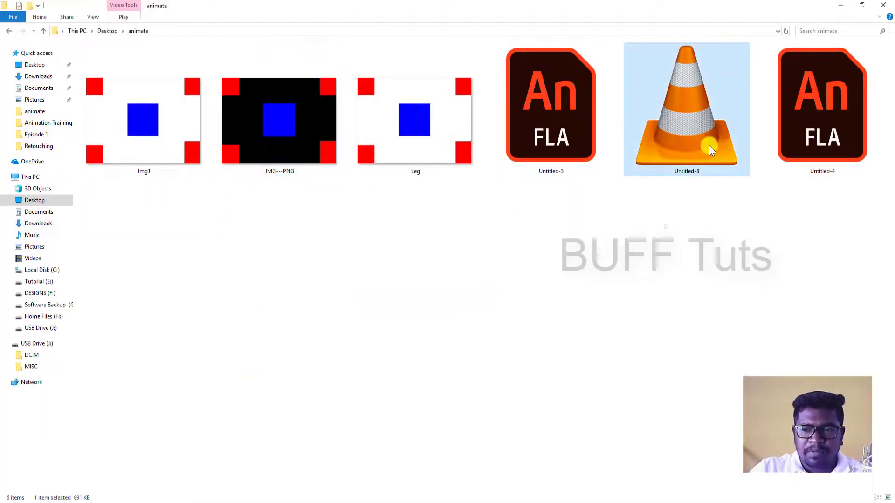
right_click(709, 145)
click(719, 174)
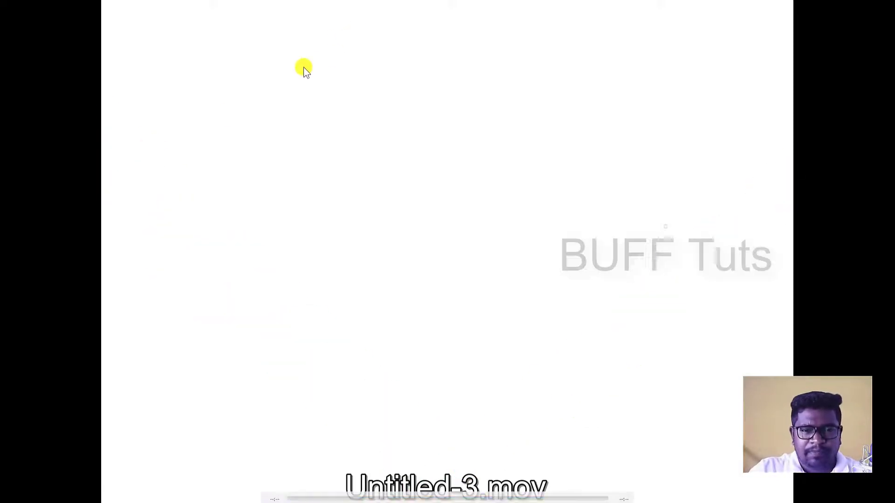
key(Escape)
click(249, 7)
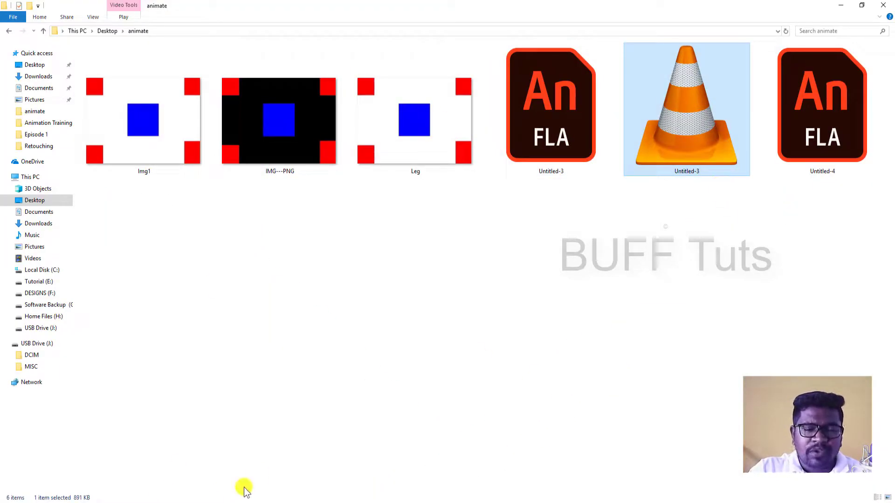
click(128, 500)
click(26, 10)
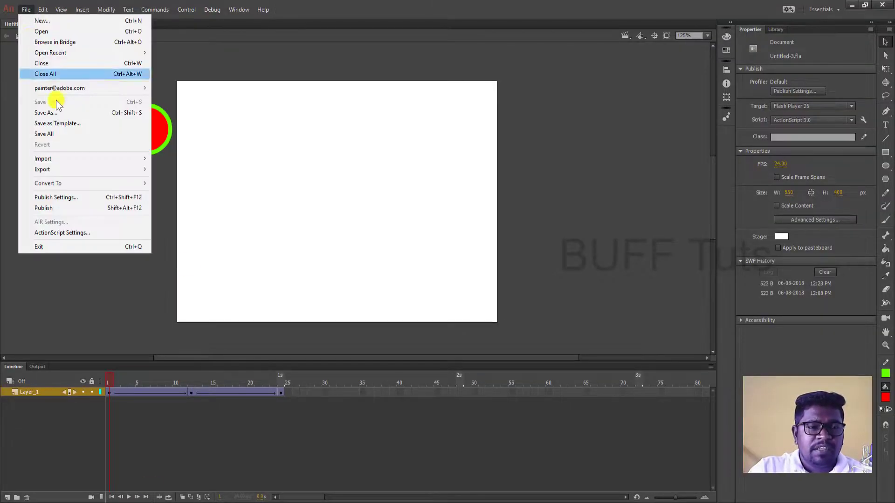
mouse_move(96, 172)
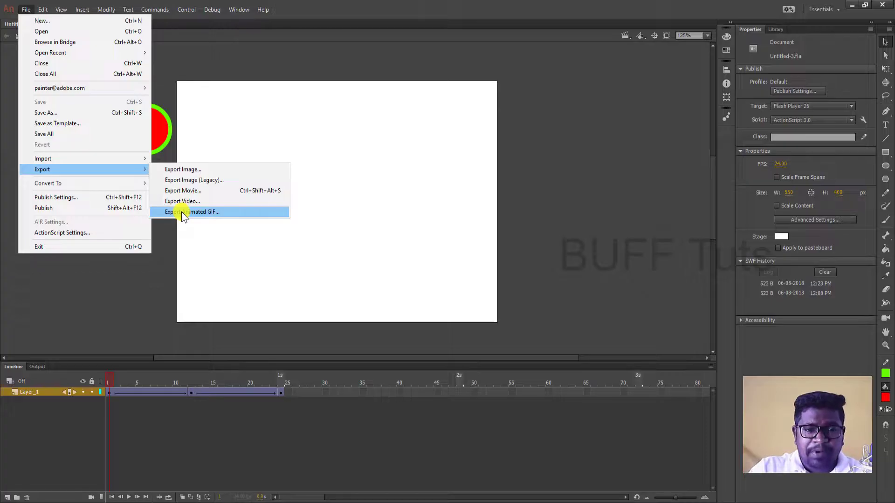
click(237, 213)
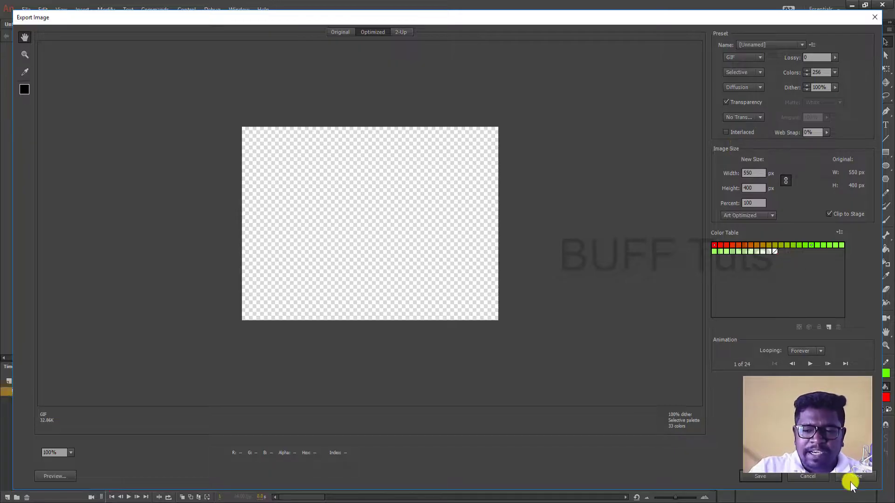
click(815, 479)
Step: Try the GIF 64 Dithered preset in Export Image for Untitled-3, and cancel the export
click(27, 10)
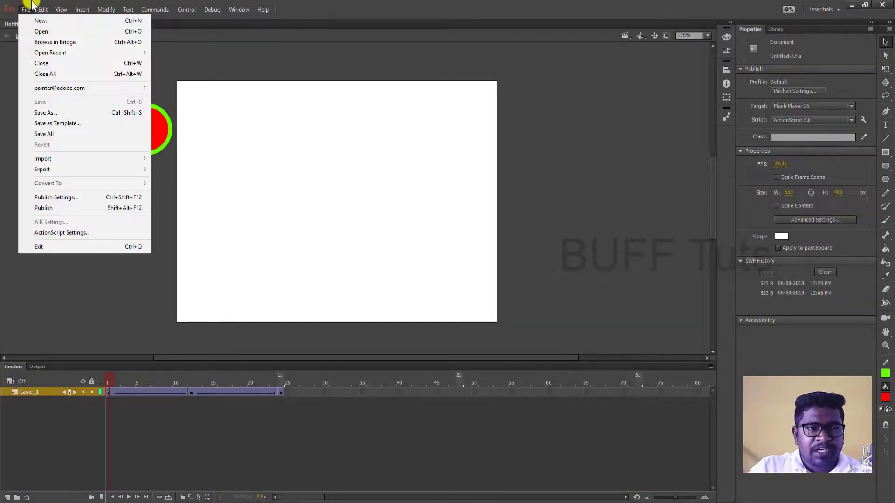
mouse_move(69, 173)
click(174, 170)
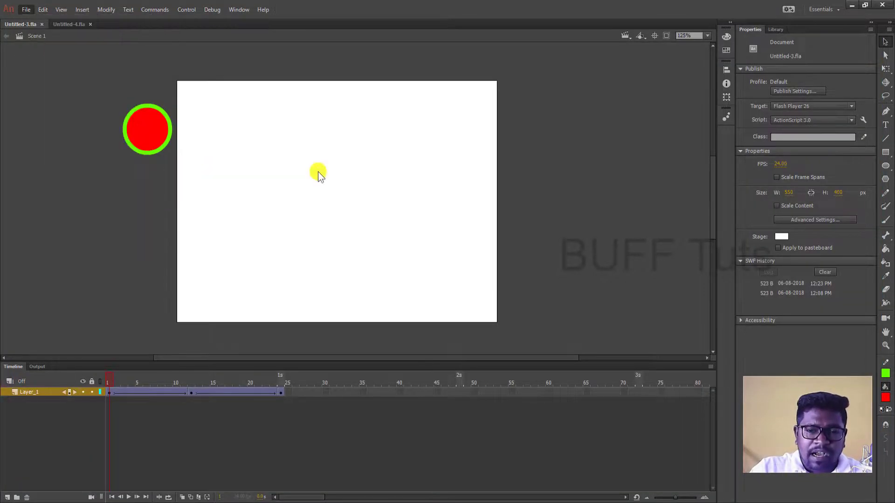
click(769, 45)
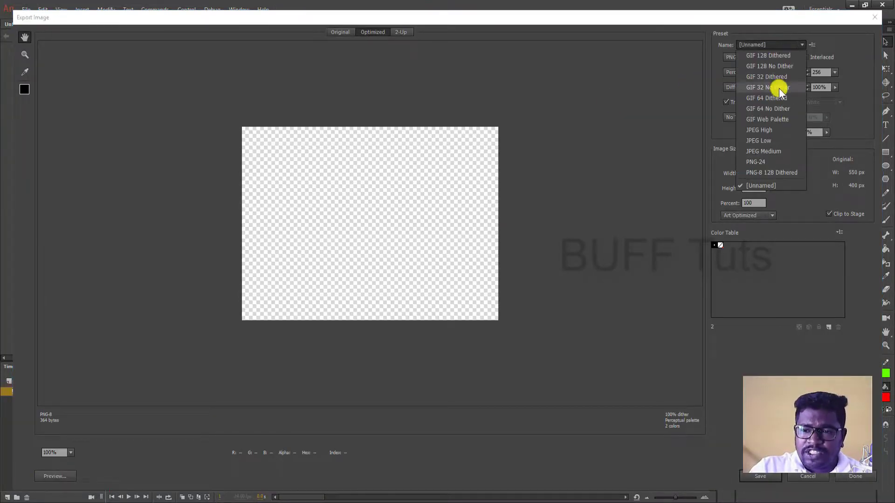
click(779, 98)
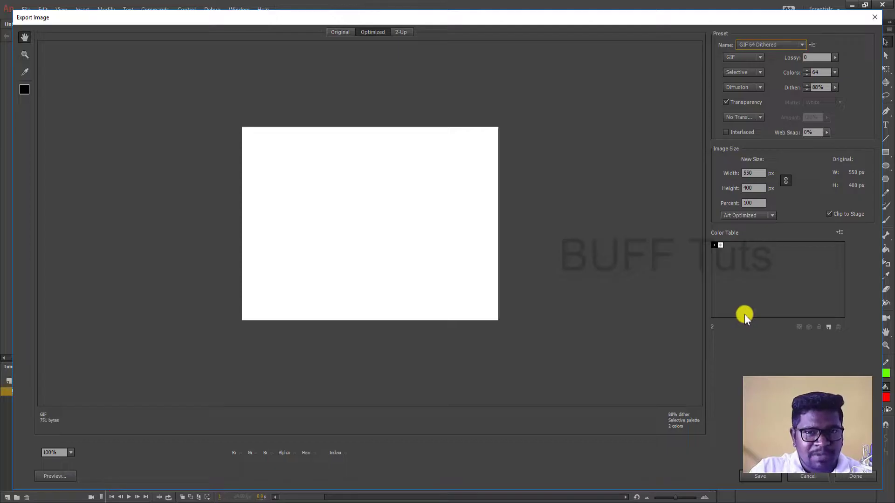
click(811, 483)
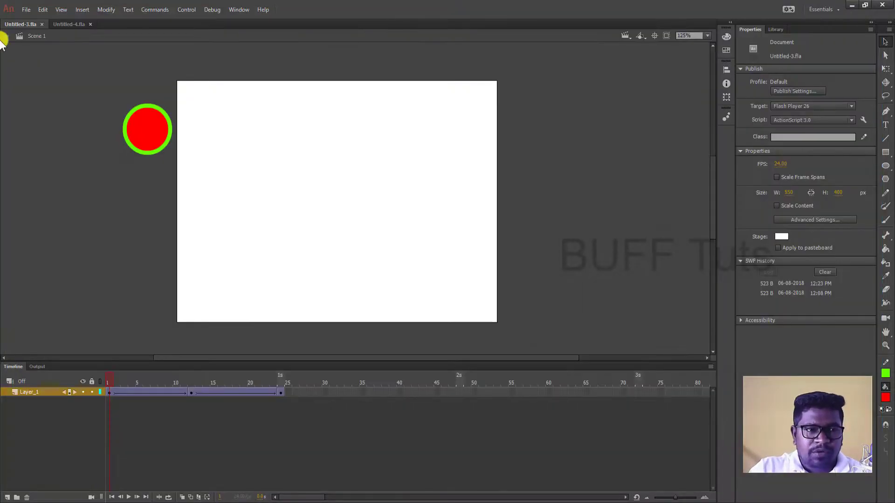
Step: Start Export Animated GIF for Untitled-3, preview the animation without Transparency, and turn Transparency back on
click(27, 9)
mouse_move(77, 170)
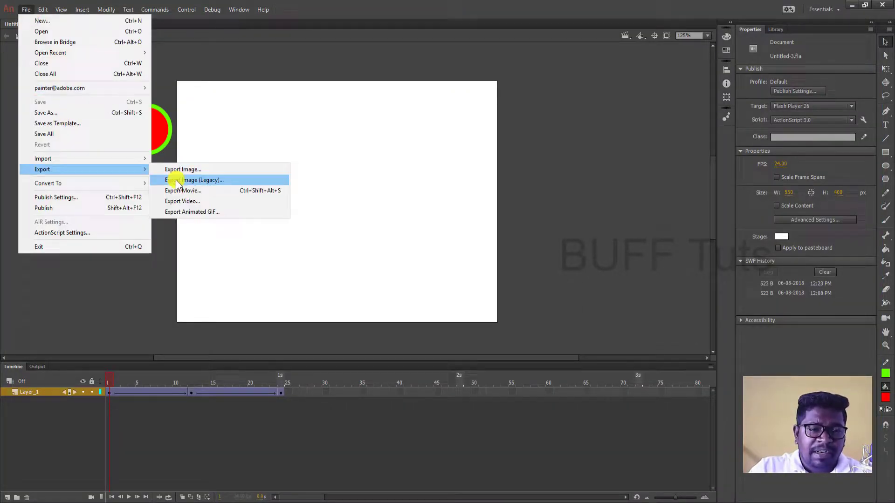
click(182, 214)
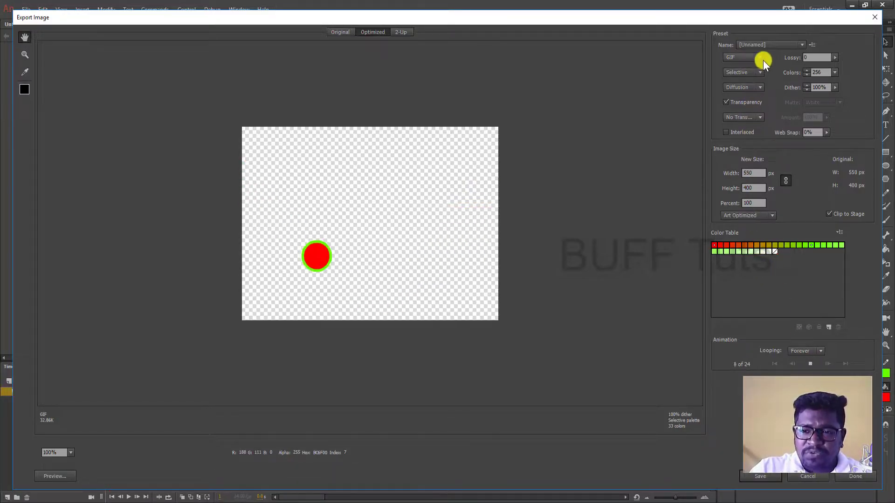
click(751, 117)
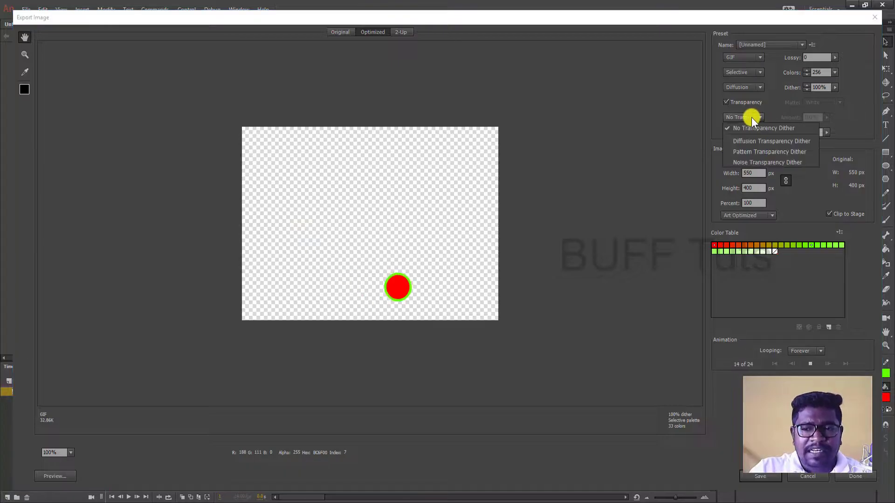
click(754, 102)
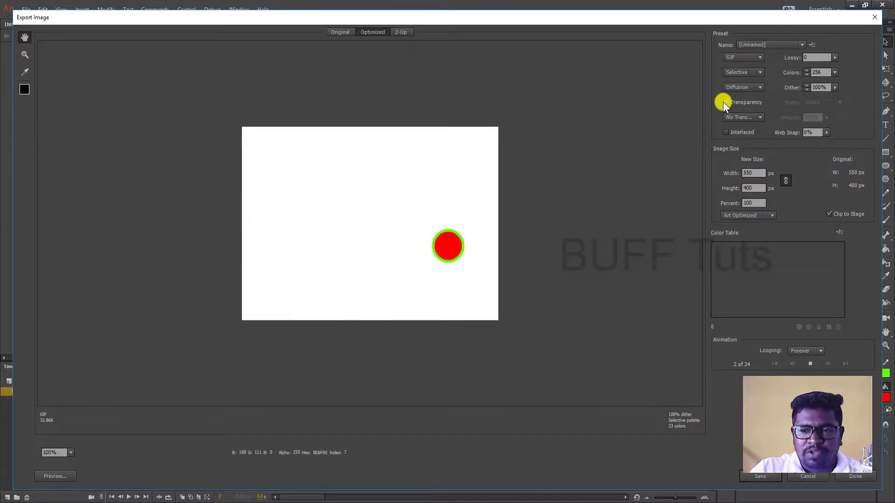
click(724, 102)
Step: Try Once looping for the Untitled-3 animated GIF, return Looping to Forever and play the preview
click(758, 116)
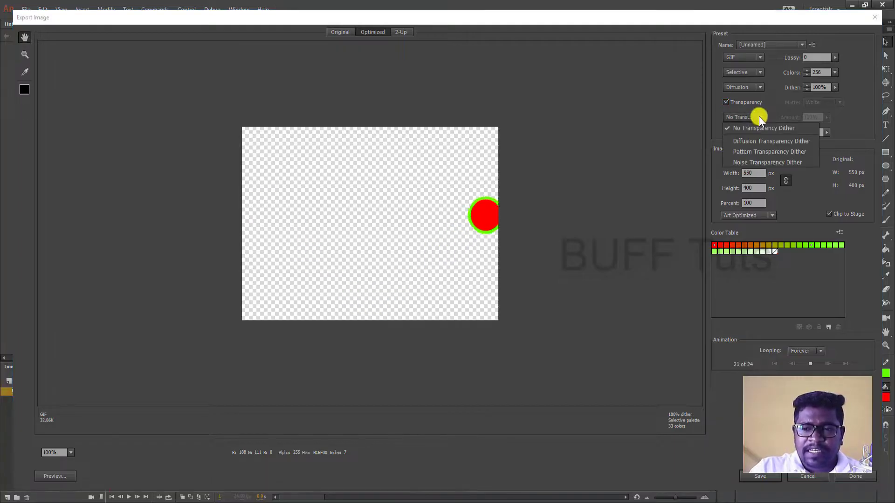
click(759, 116)
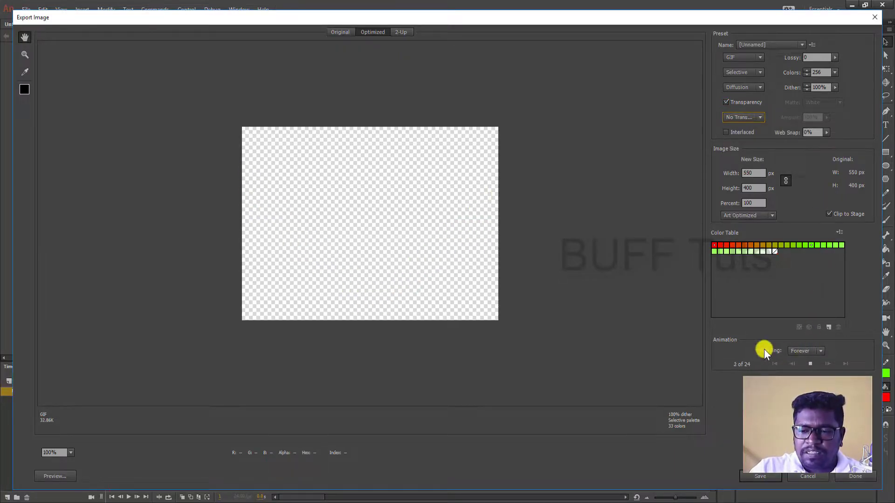
click(820, 351)
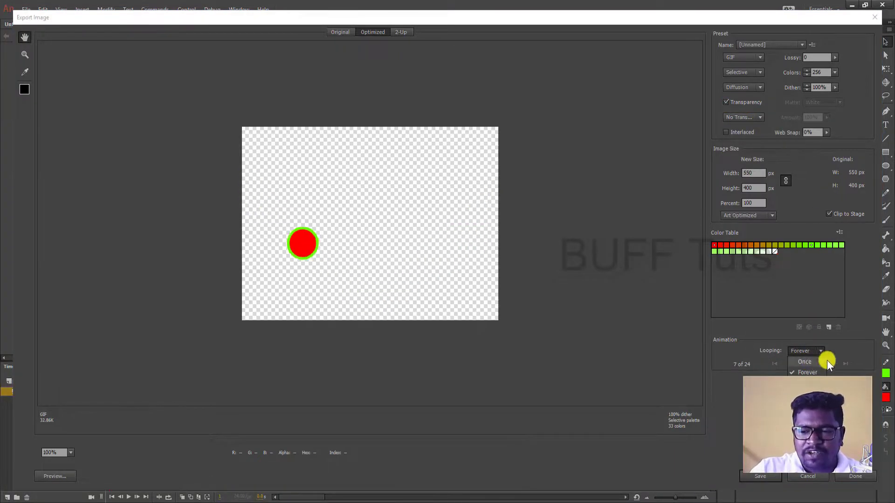
click(824, 362)
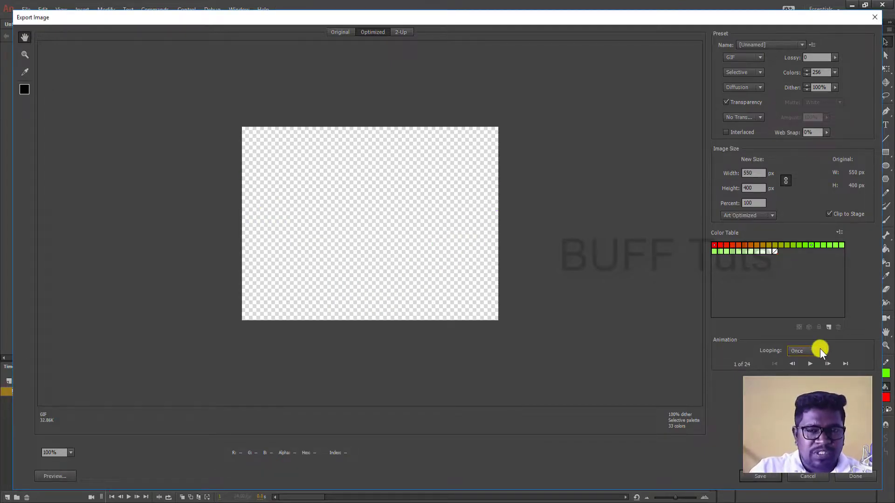
click(820, 350)
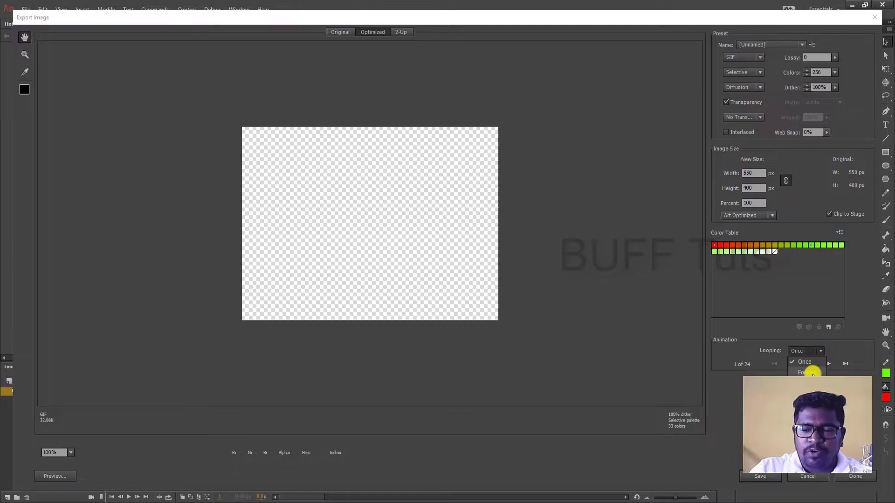
click(807, 371)
click(816, 353)
click(807, 372)
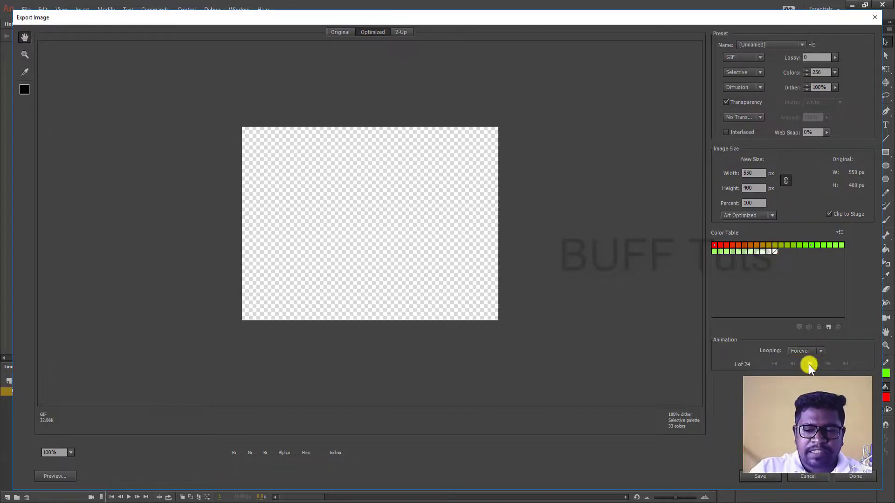
click(809, 365)
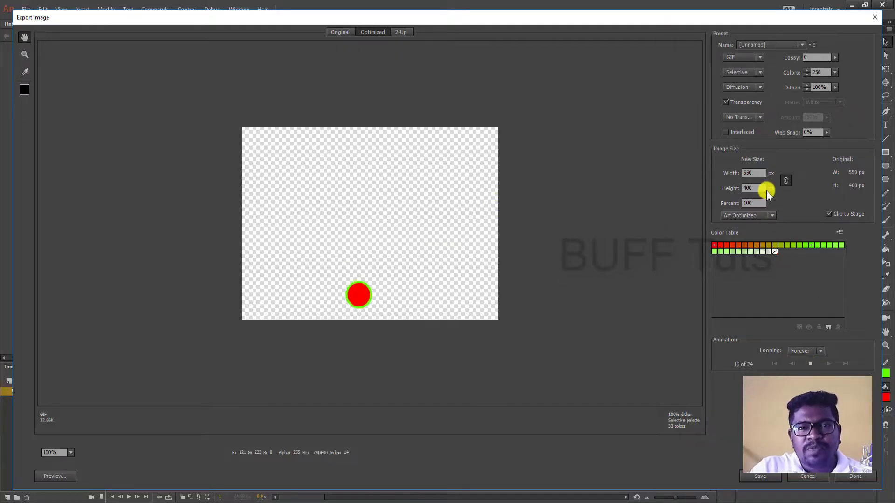
Step: Save the animated GIF of Untitled-3 as Ani GIF in the animate folder
click(759, 476)
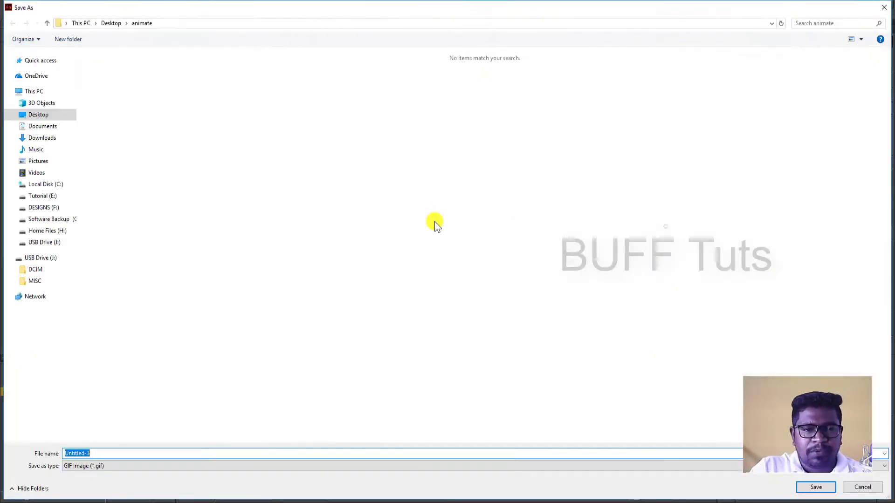
click(103, 454)
drag(103, 455, 7, 464)
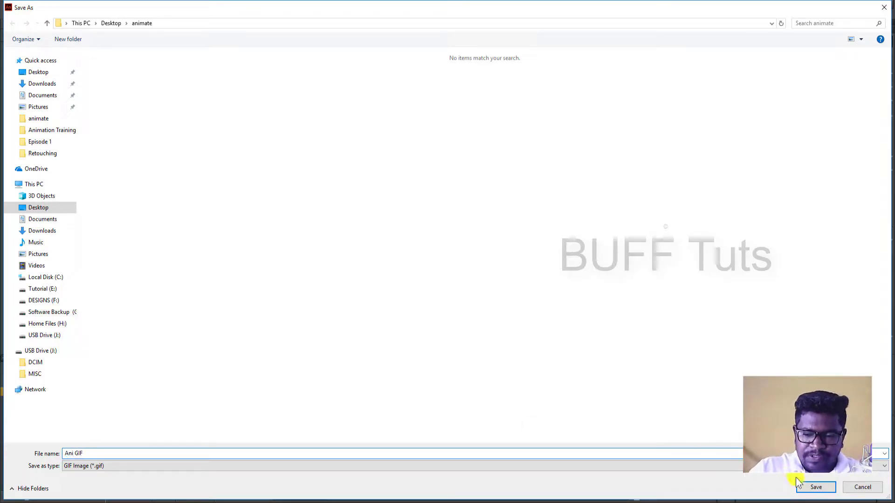
click(814, 486)
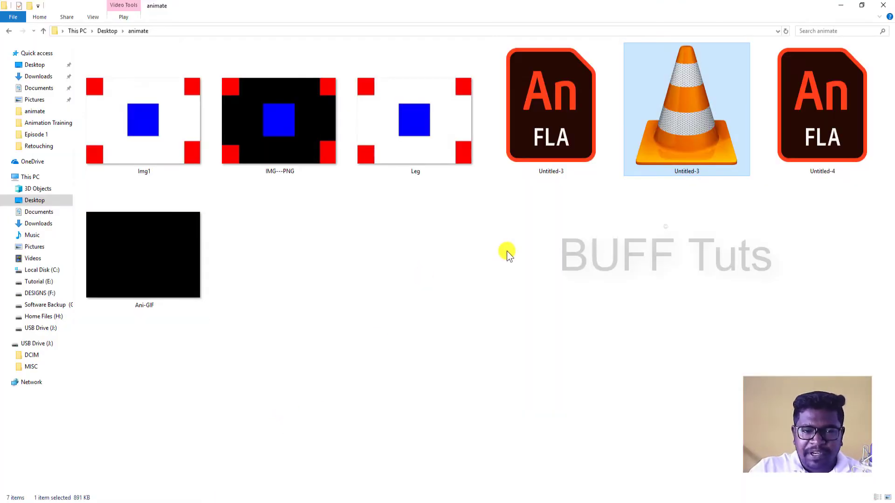
Step: Open the exported Ani-GIF file from the animate folder in Internet Explorer, dismissing the browser setup prompt to view the animation
click(154, 291)
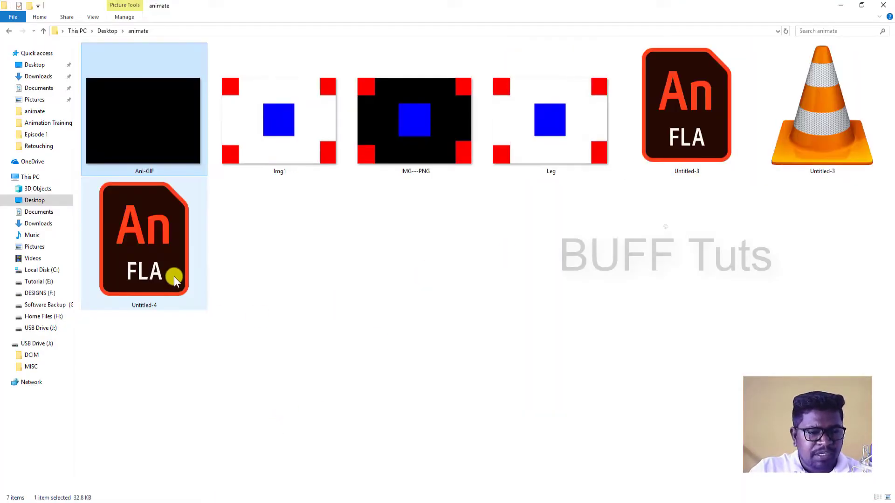
right_click(161, 141)
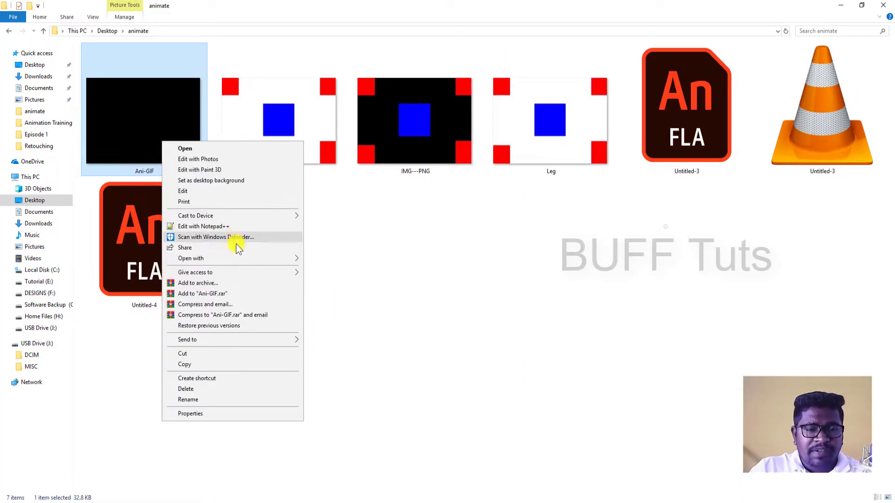
mouse_move(238, 255)
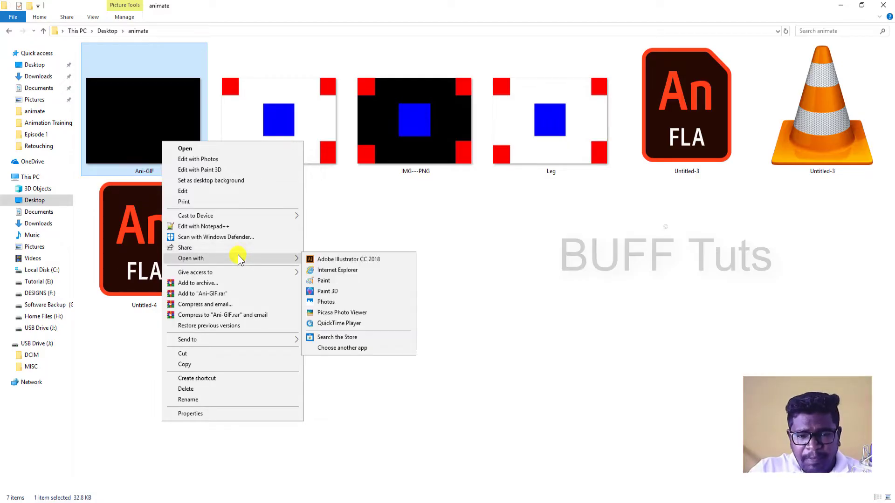
click(161, 166)
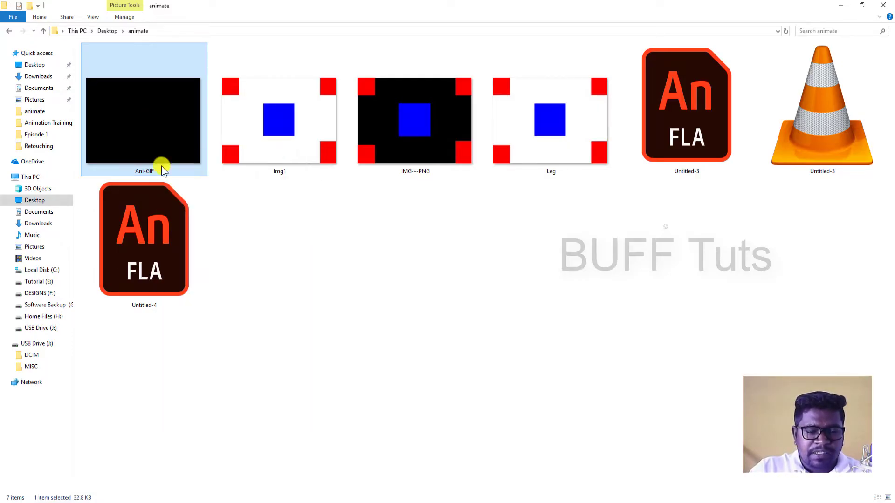
right_click(159, 116)
mouse_move(259, 236)
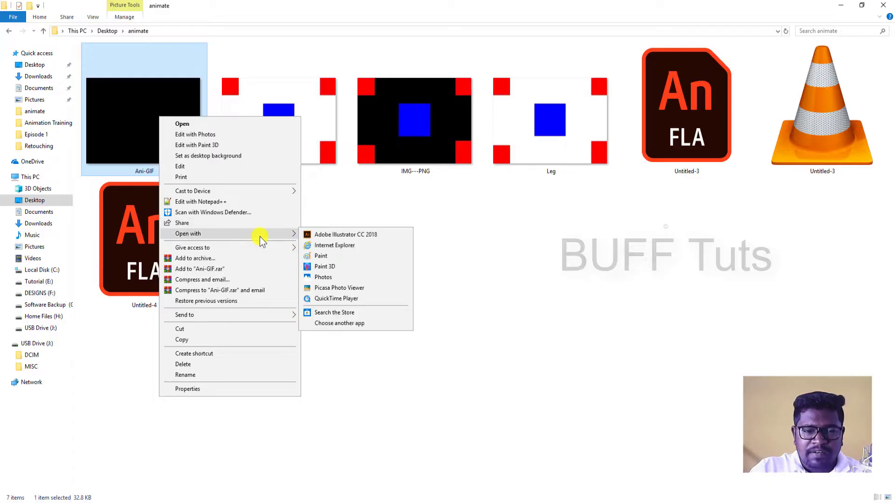
click(349, 246)
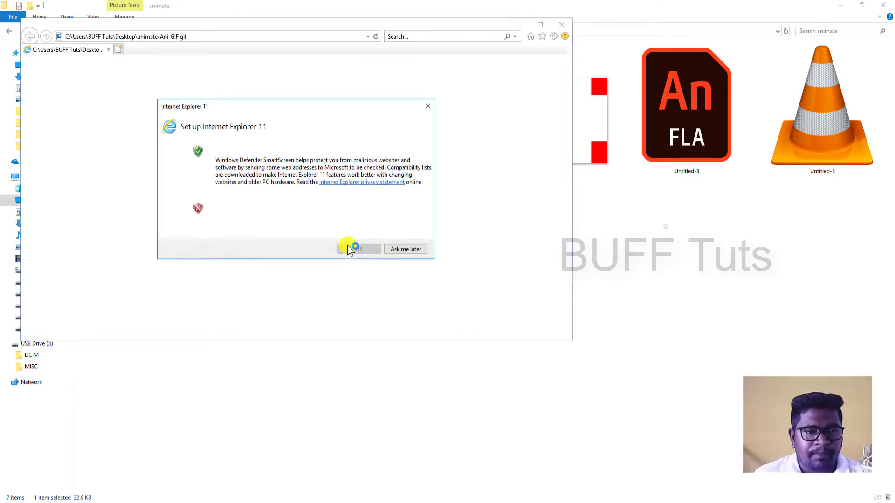
click(349, 247)
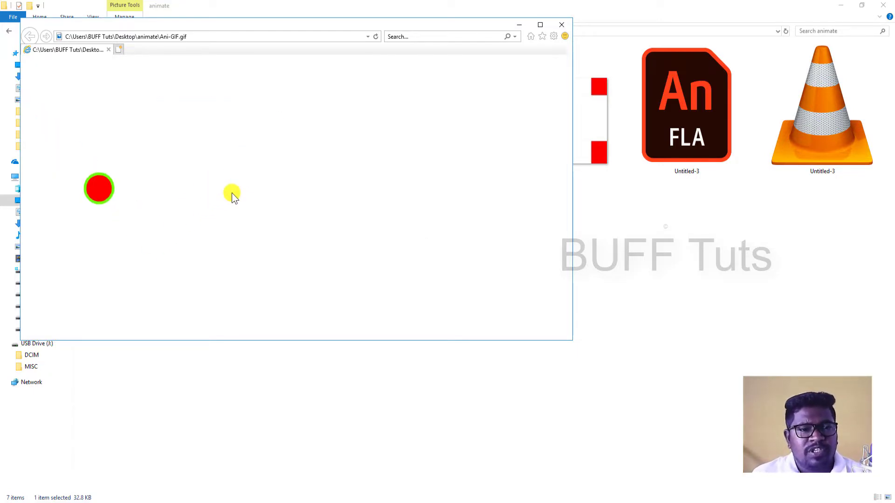